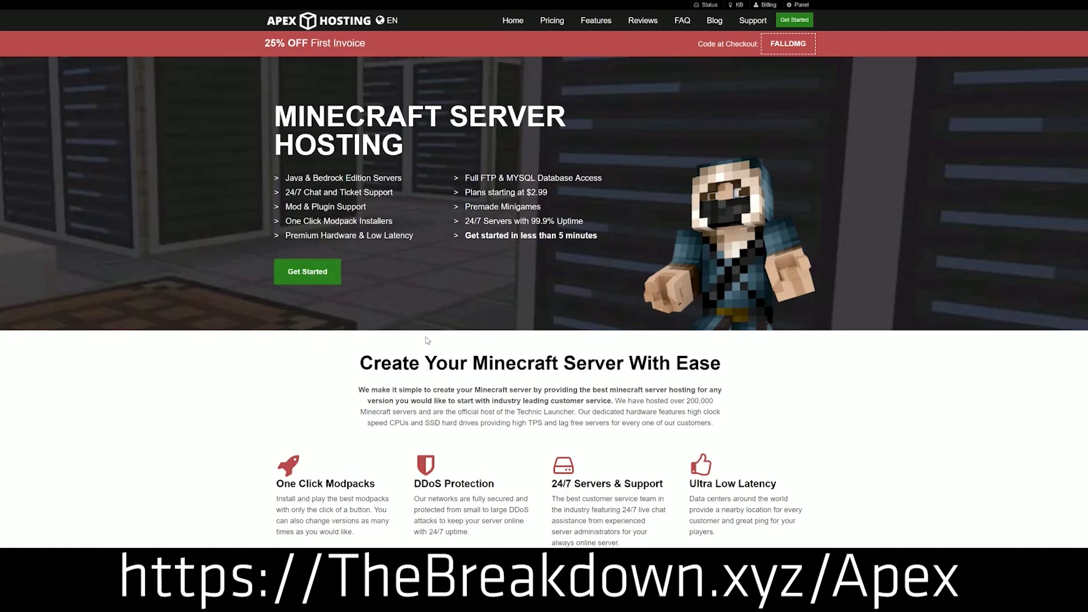
- Examine the server features on the Apex Hosting page and the JAR file versions offered in the server panel
scroll(424, 323, down, 3)
scroll(424, 323, down, 2)
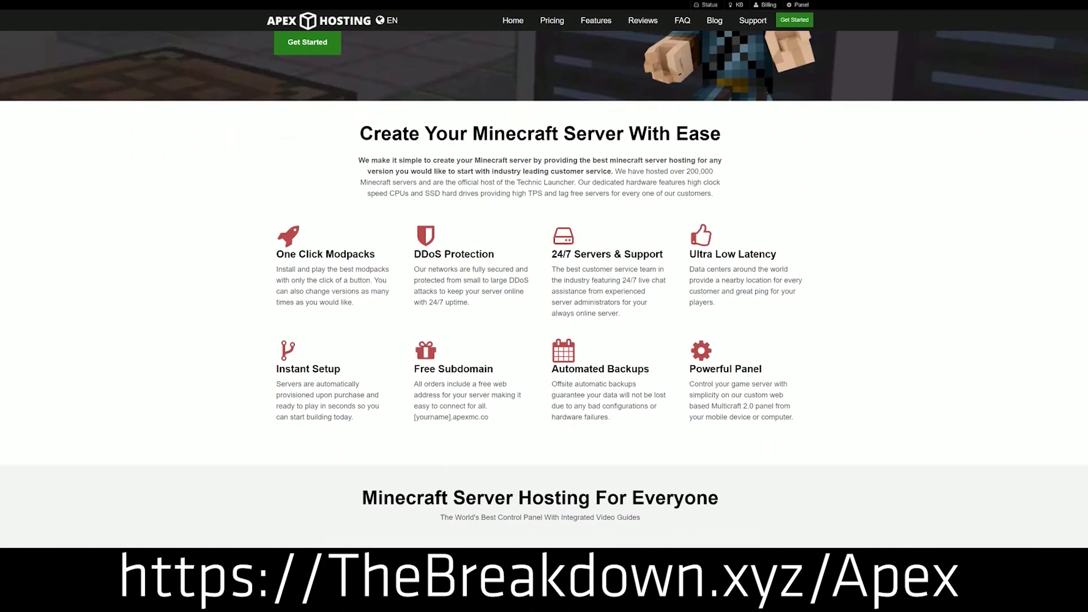
drag(276, 254, 664, 257)
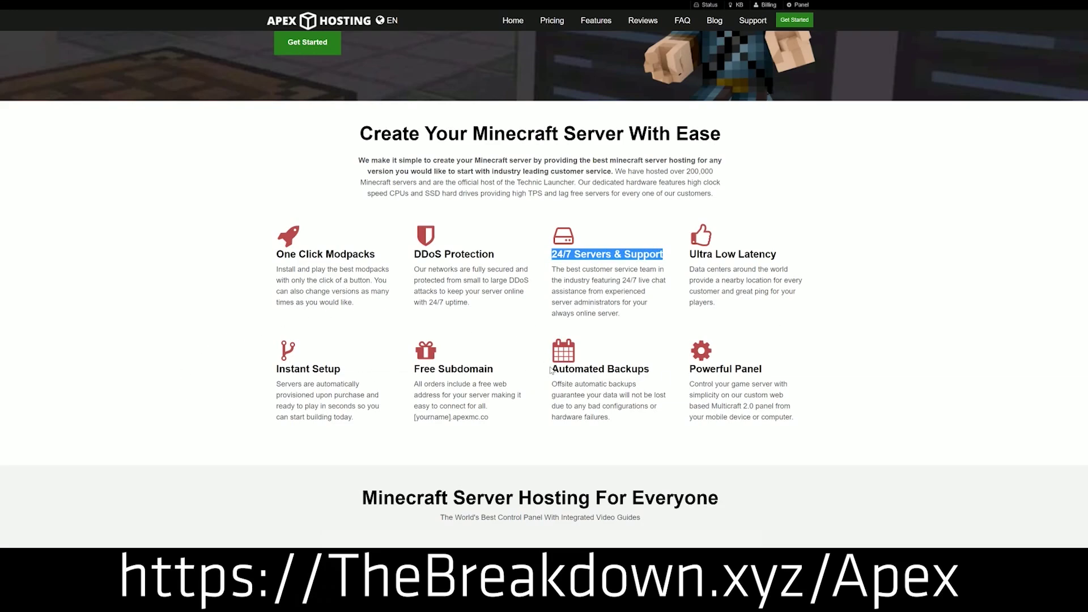
drag(551, 369, 617, 420)
click(369, 376)
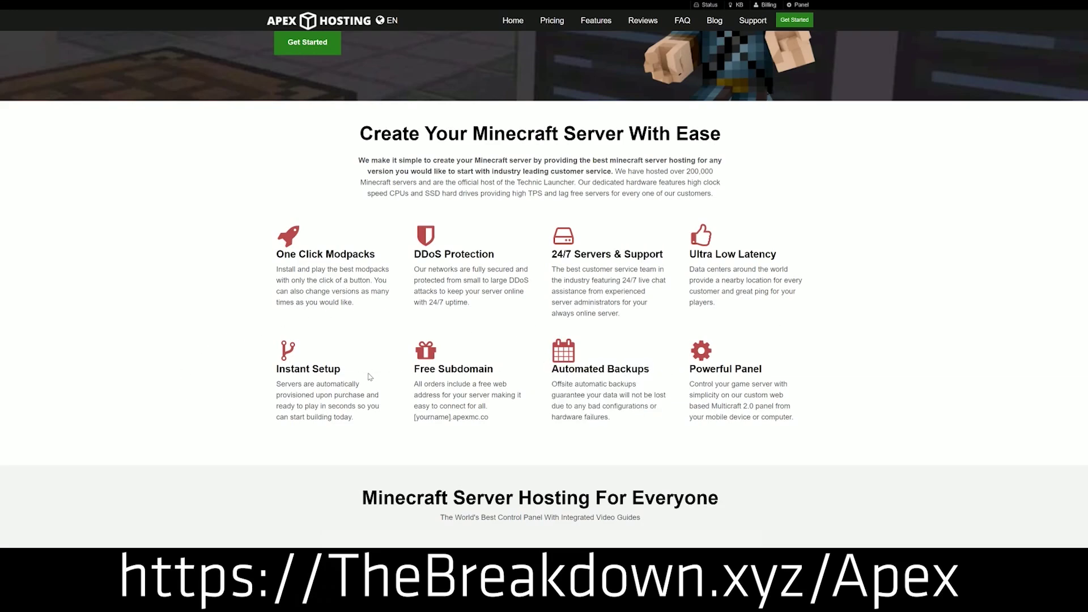
drag(353, 418, 277, 369)
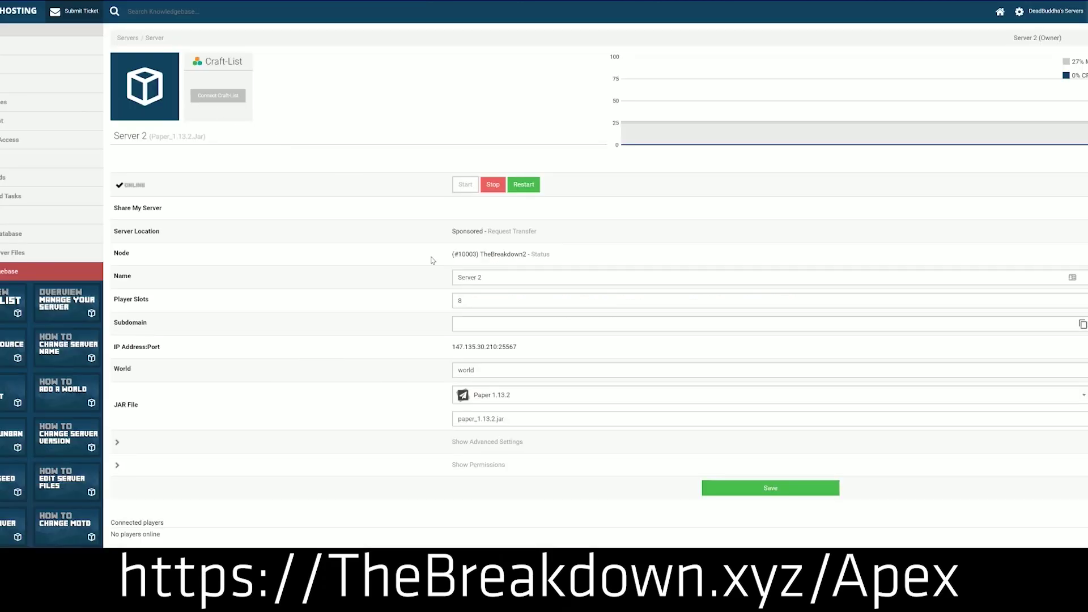
click(513, 400)
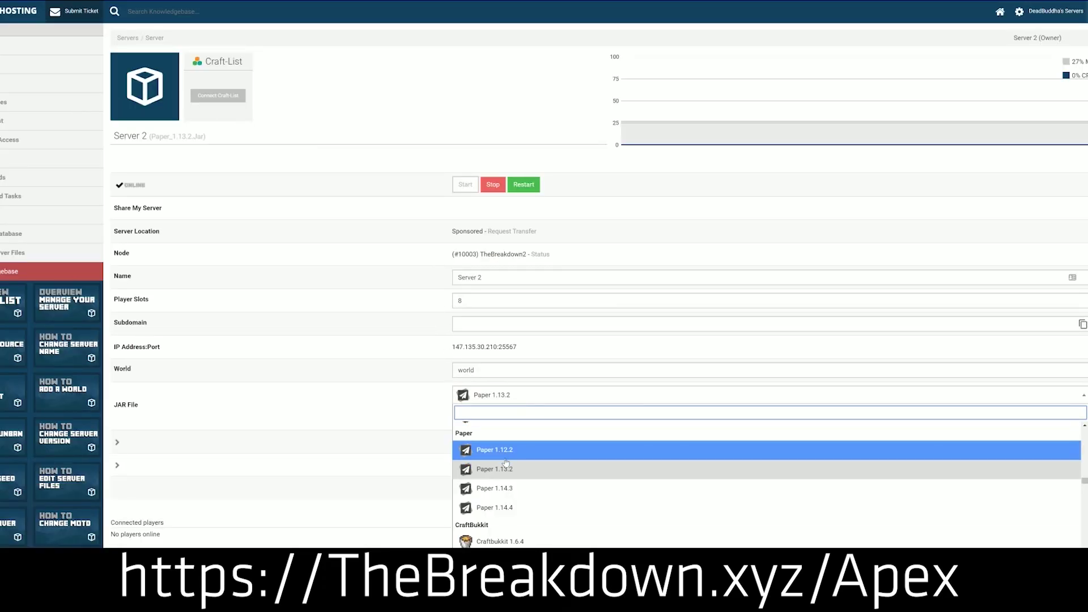
scroll(511, 471, down, 3)
scroll(506, 492, up, 5)
scroll(506, 492, up, 4)
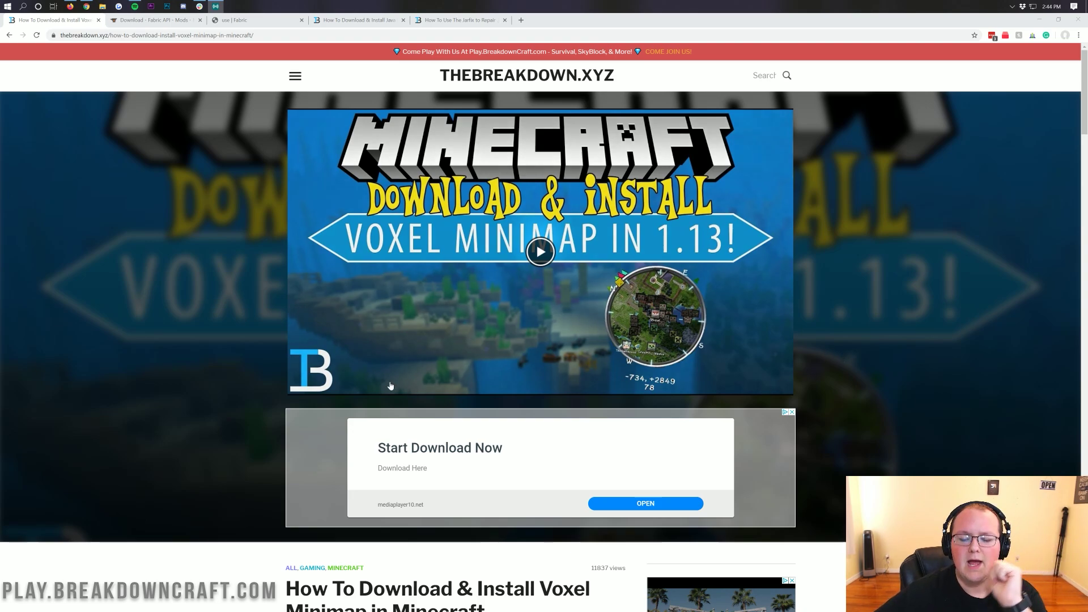
- Look through the Voxel Minimap article and follow its download link to the VoxelMap project page
scroll(271, 359, down, 9)
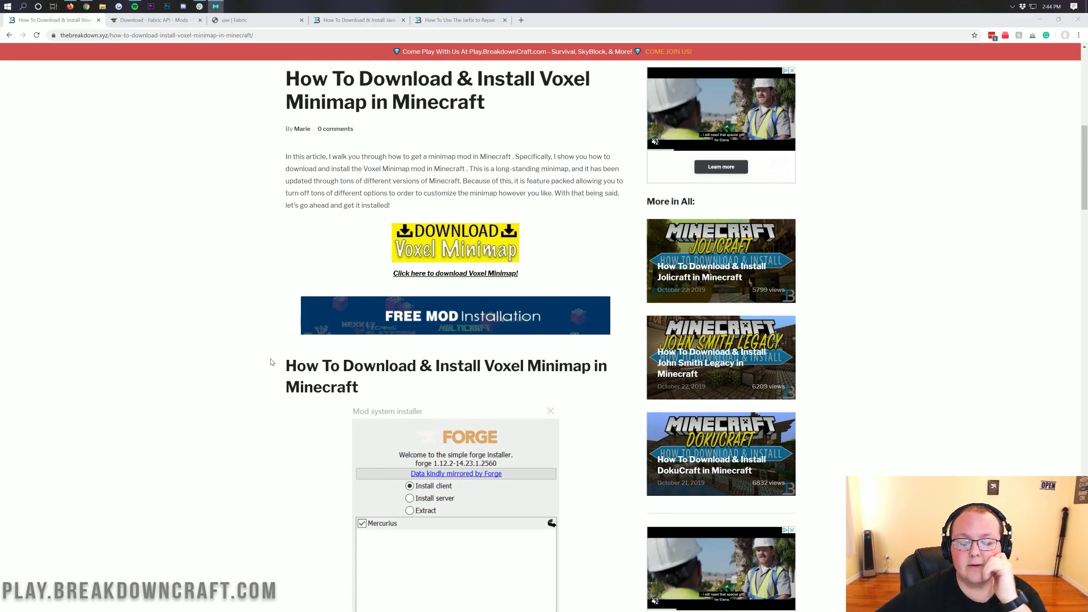
scroll(271, 362, up, 5)
scroll(271, 361, up, 3)
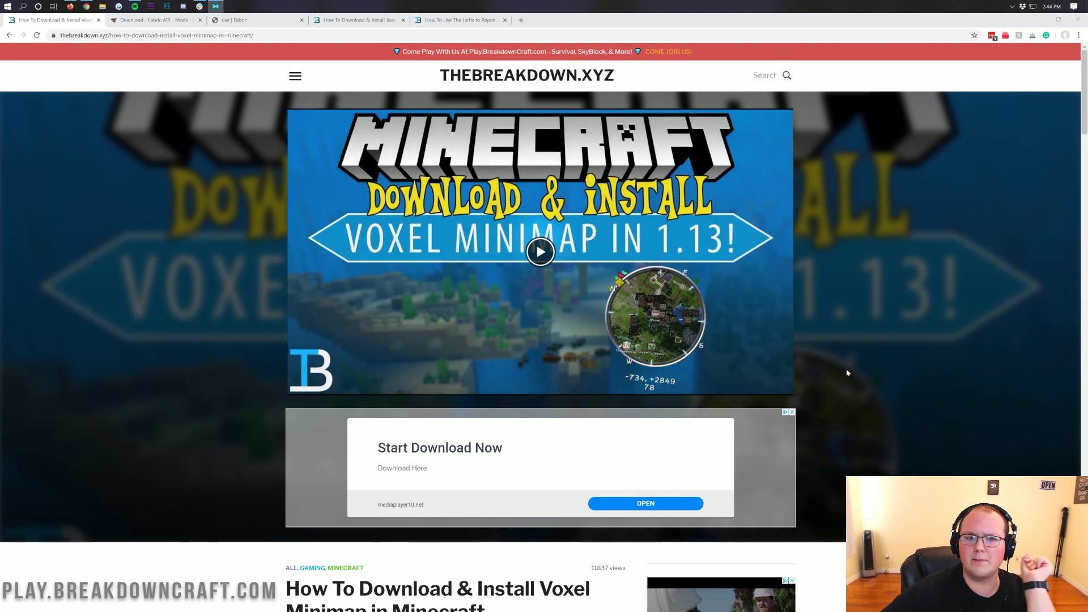
scroll(883, 358, down, 7)
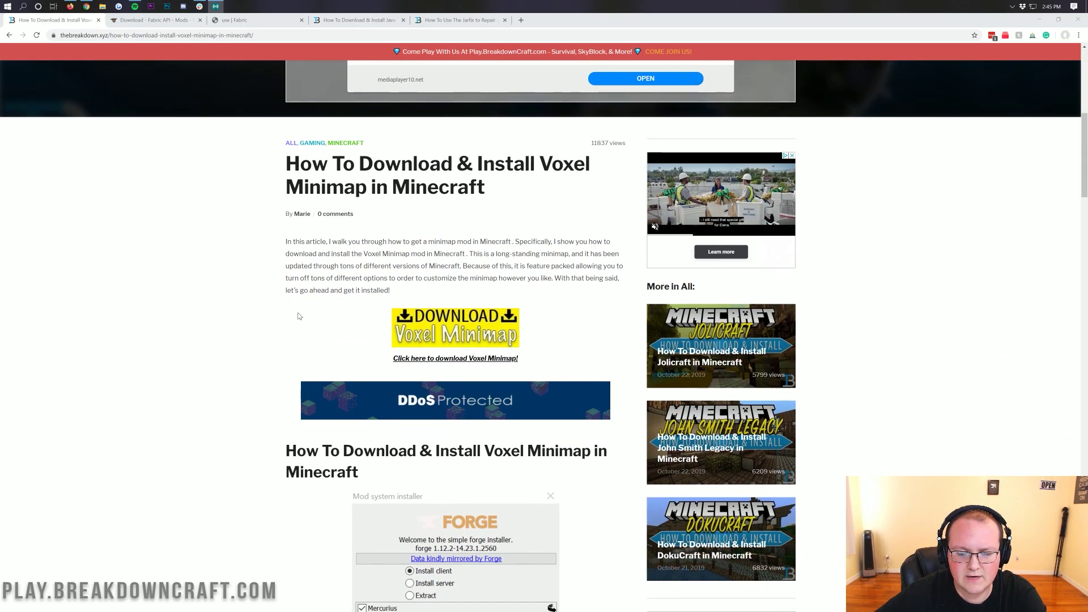
scroll(317, 244, down, 1)
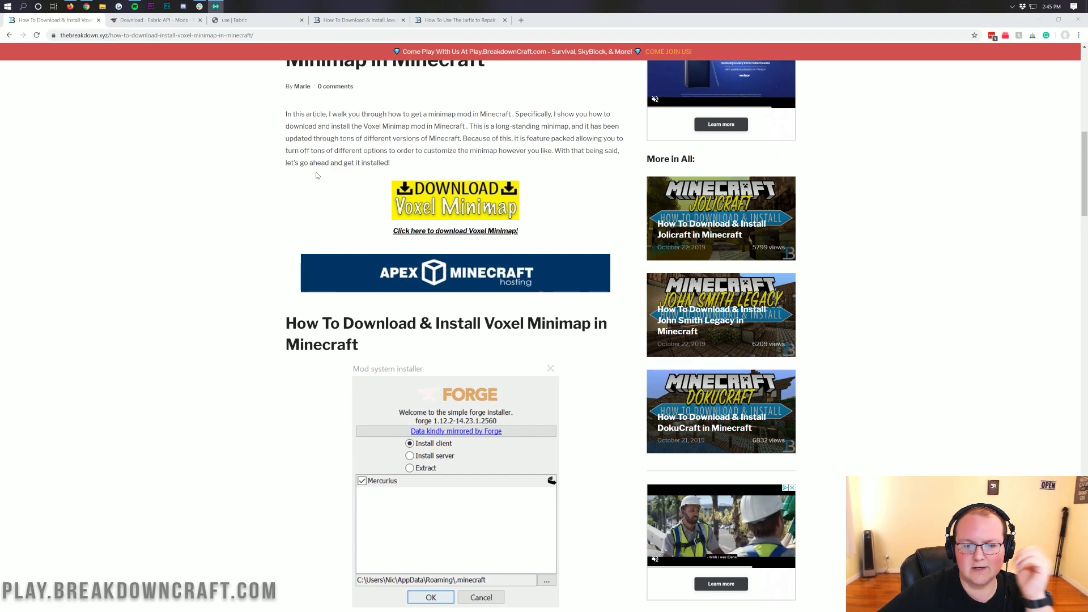
scroll(318, 354, down, 7)
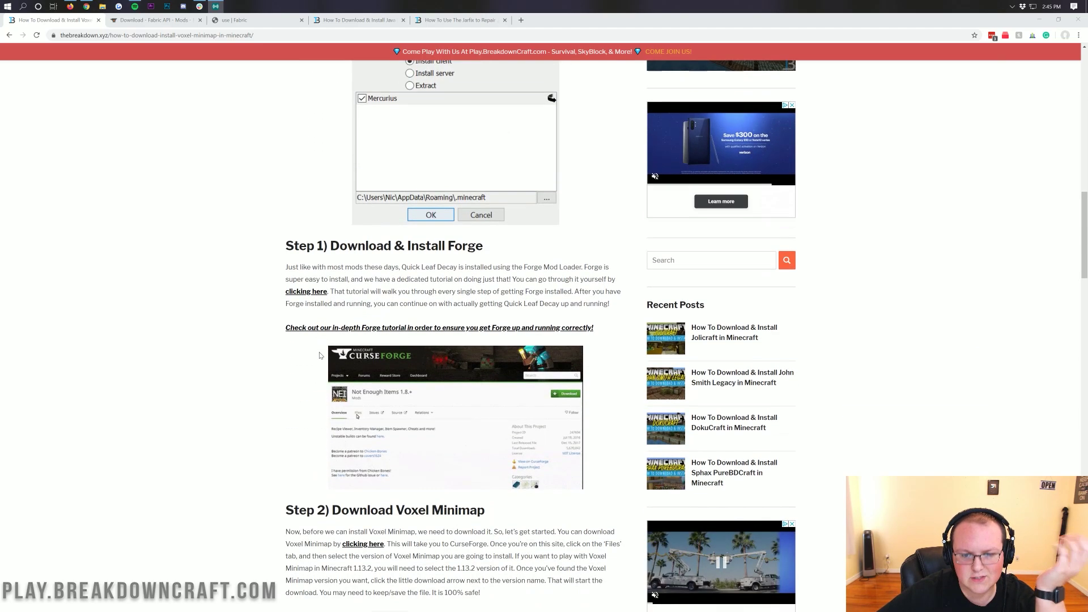
scroll(319, 355, up, 10)
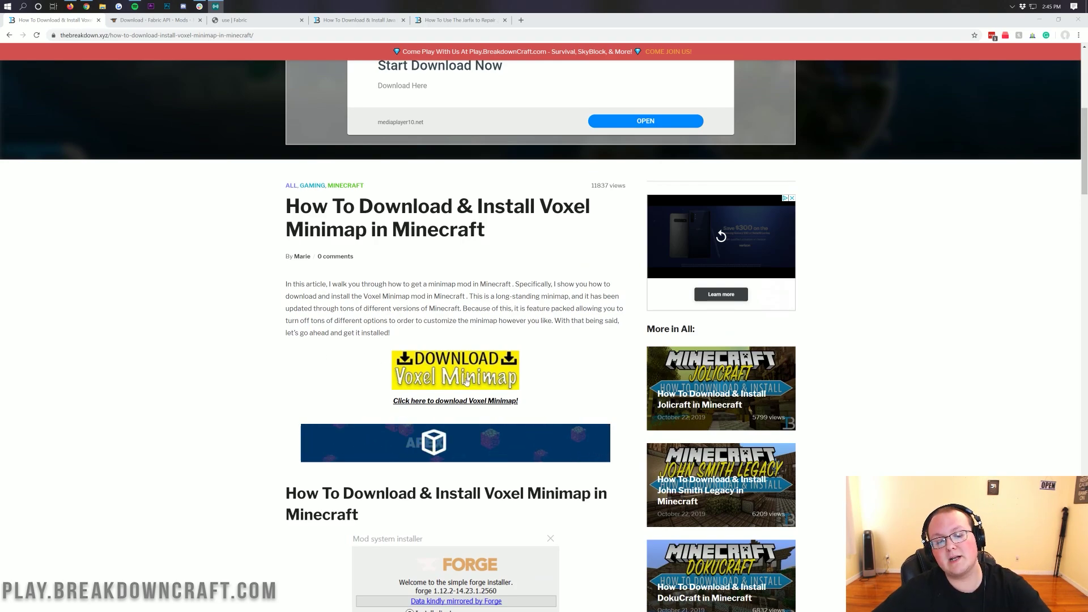
click(429, 374)
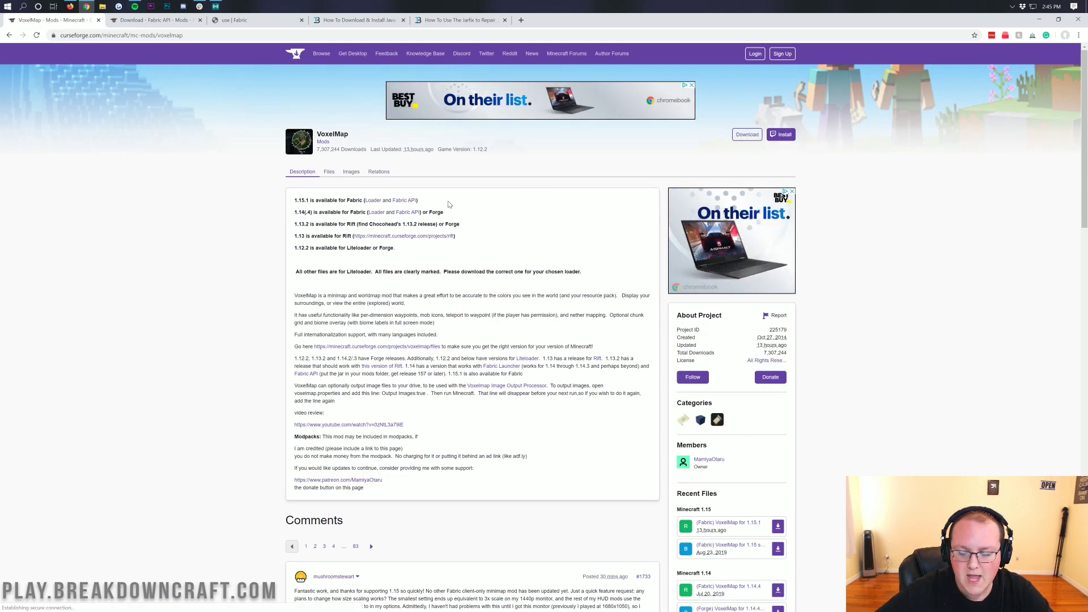
- Download the recent Fabric release of VoxelMap for Minecraft 1.15.1 and keep the flagged JAR file
scroll(740, 77, down, 5)
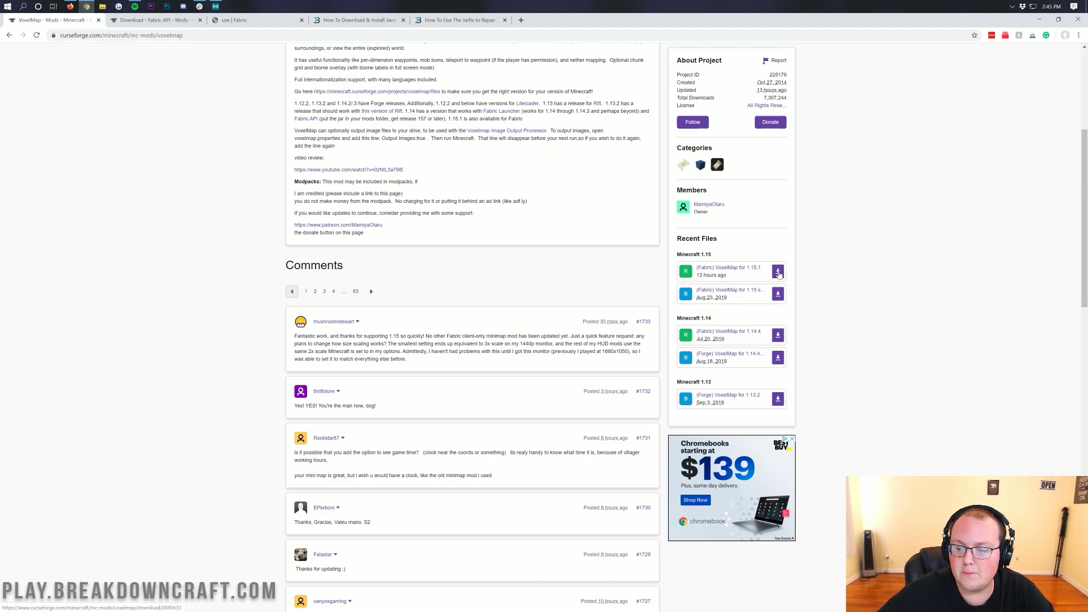
click(779, 273)
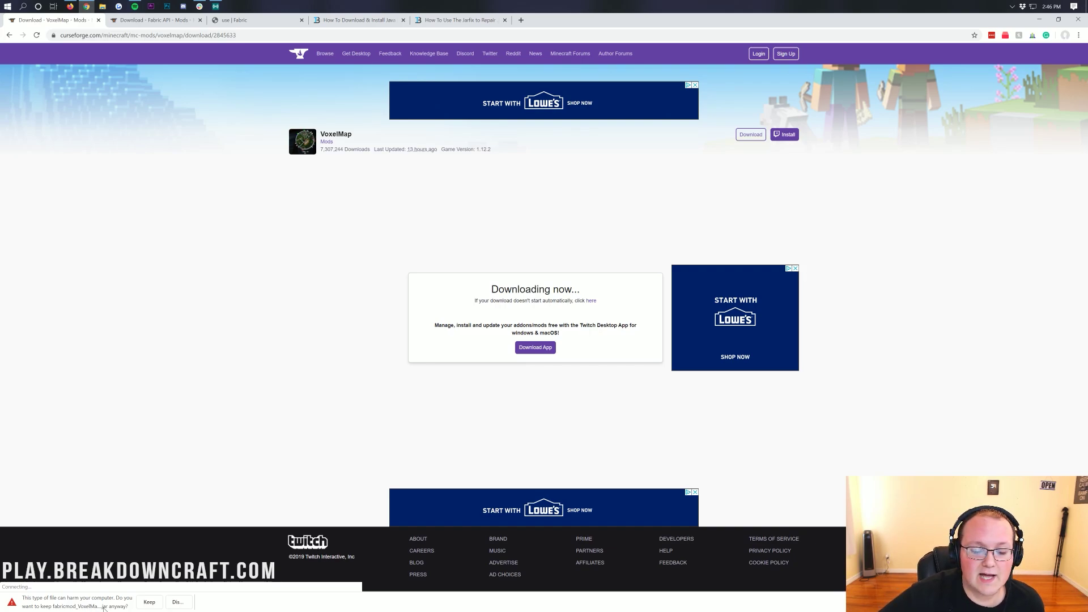
click(149, 602)
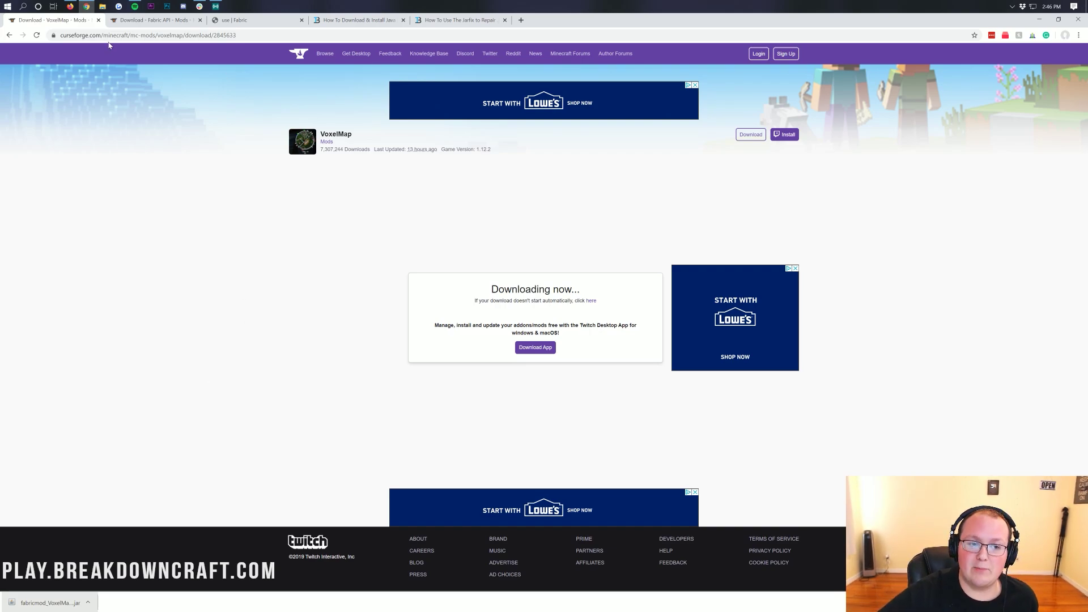
- From the Fabric API project page, download the Fabric API 0.4.25 file for Minecraft 1.15.1 and keep the flagged JAR
click(120, 26)
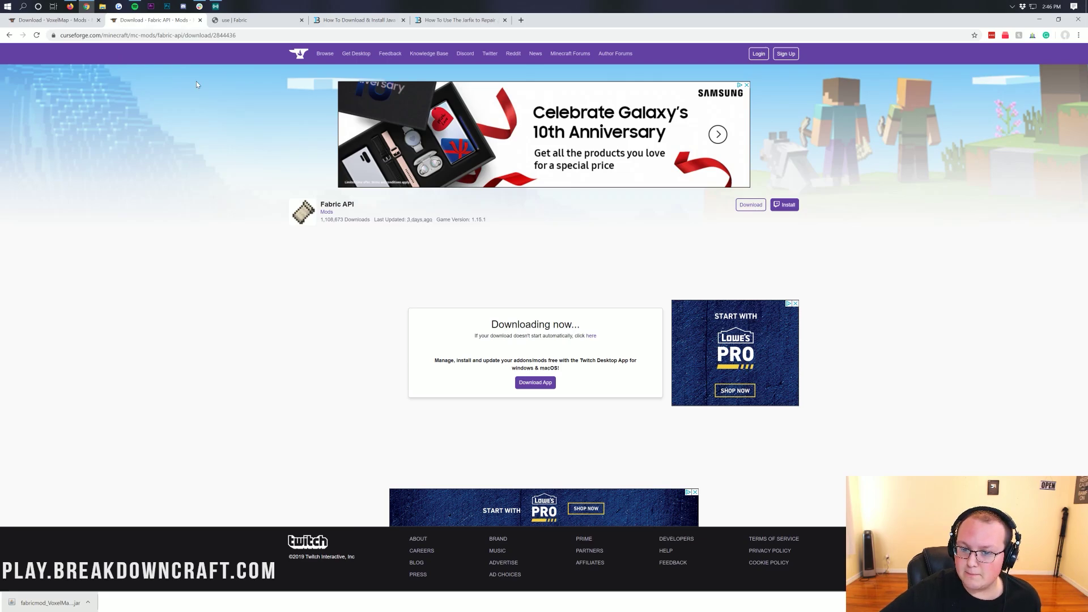
key(F5)
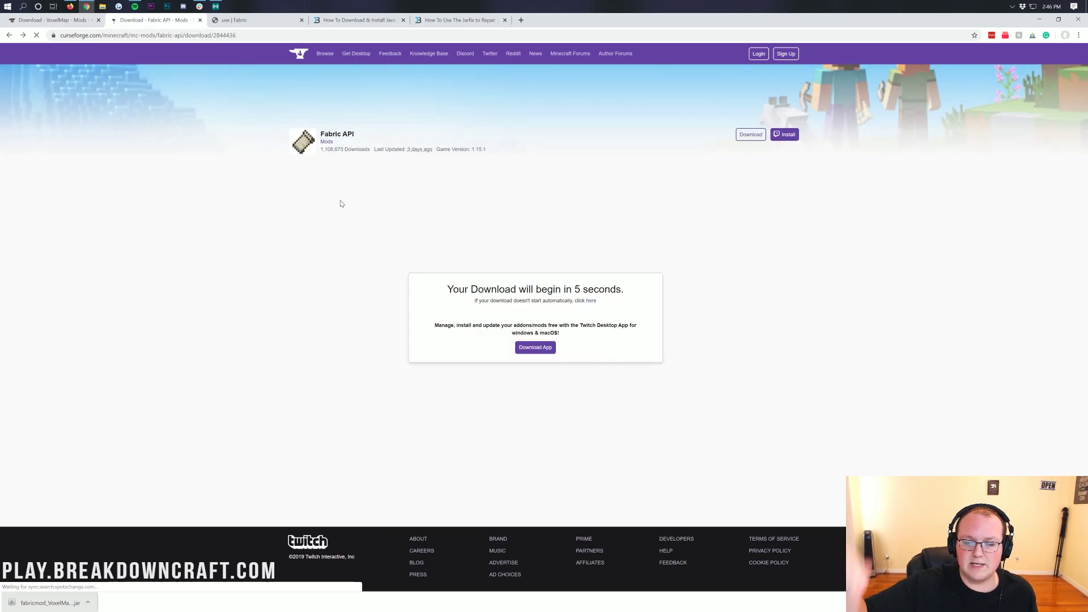
key(alt+Left)
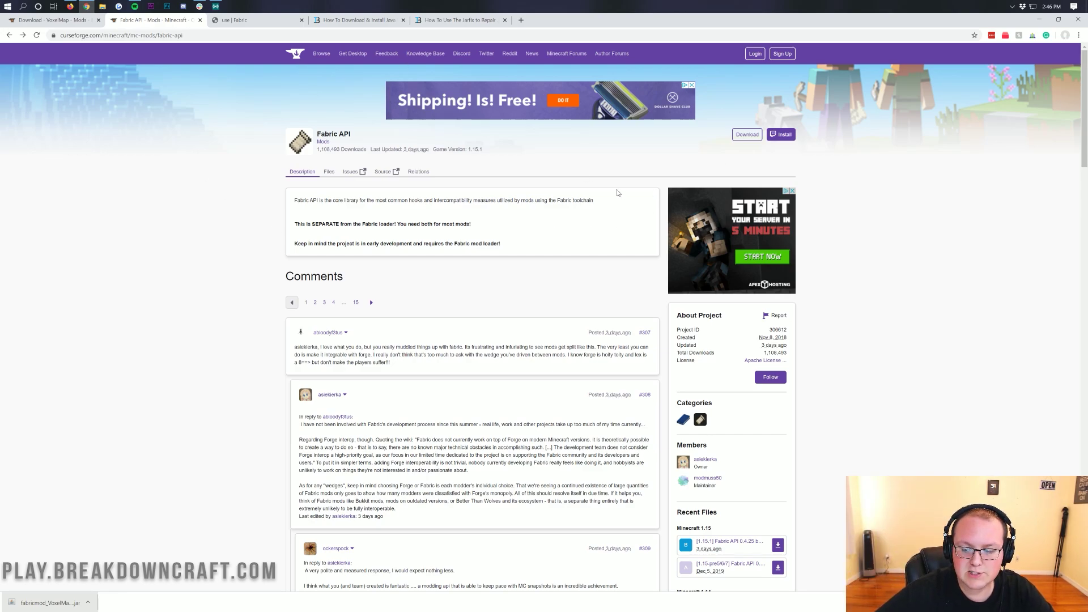
scroll(721, 226, down, 6)
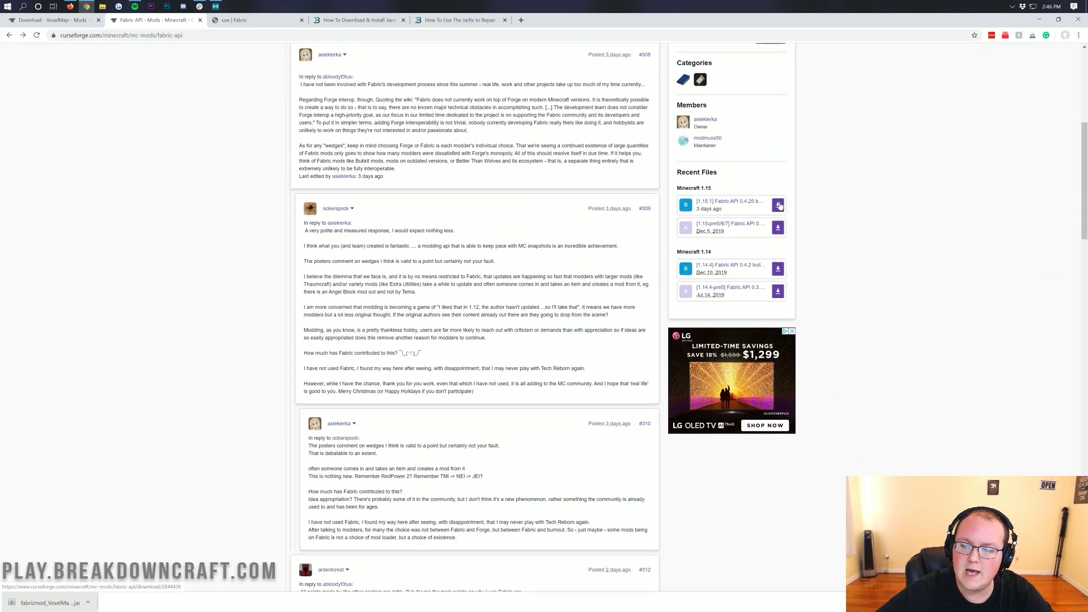
click(778, 207)
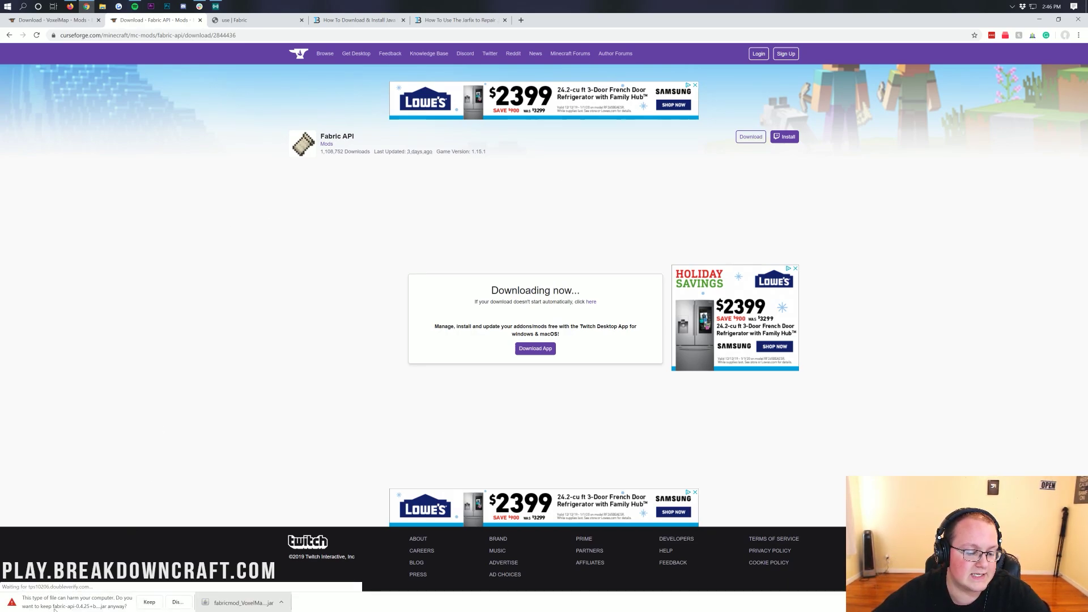
click(150, 603)
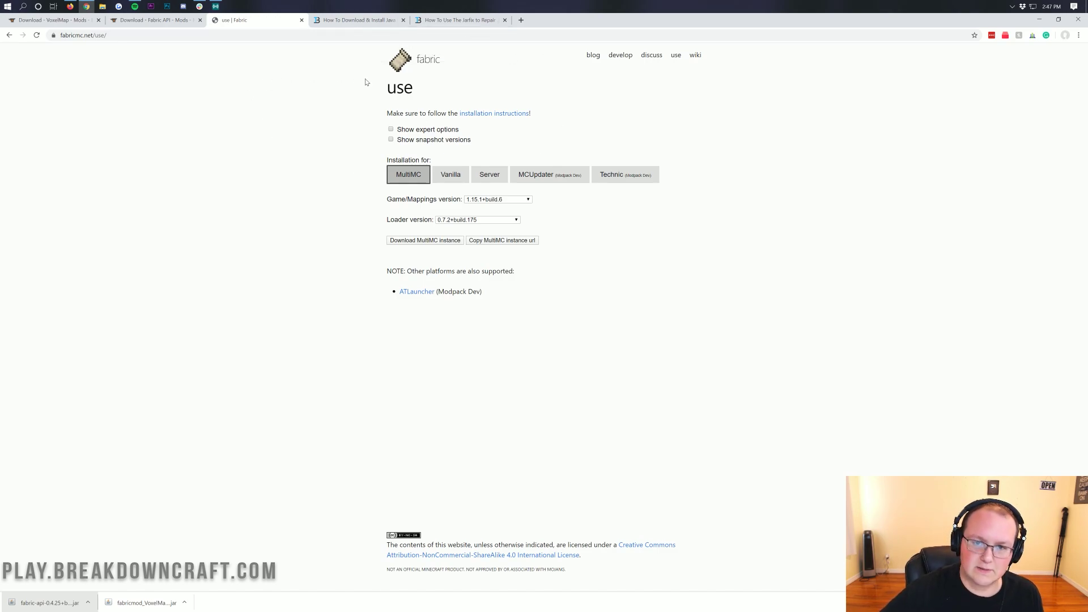
- Download the universal JAR version of the Fabric installer for Vanilla from the Fabric site and keep the file
click(445, 180)
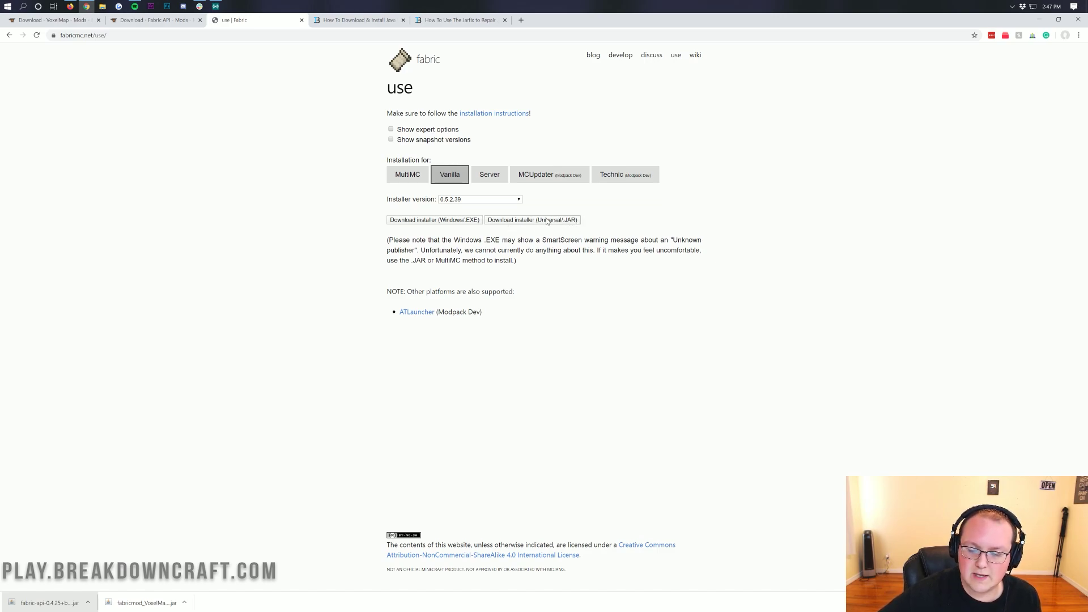
click(527, 221)
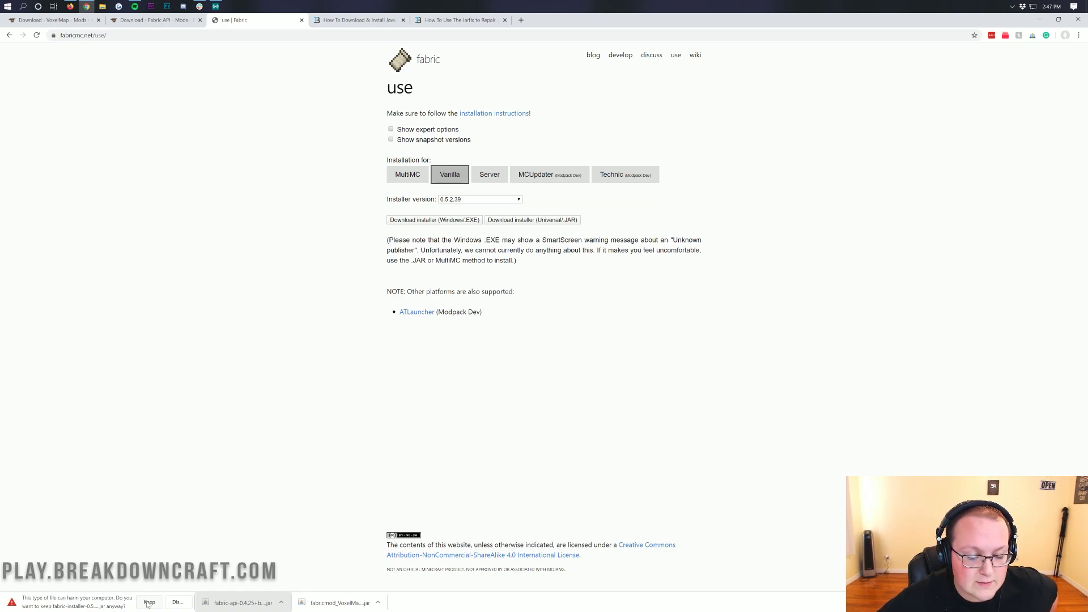
click(148, 605)
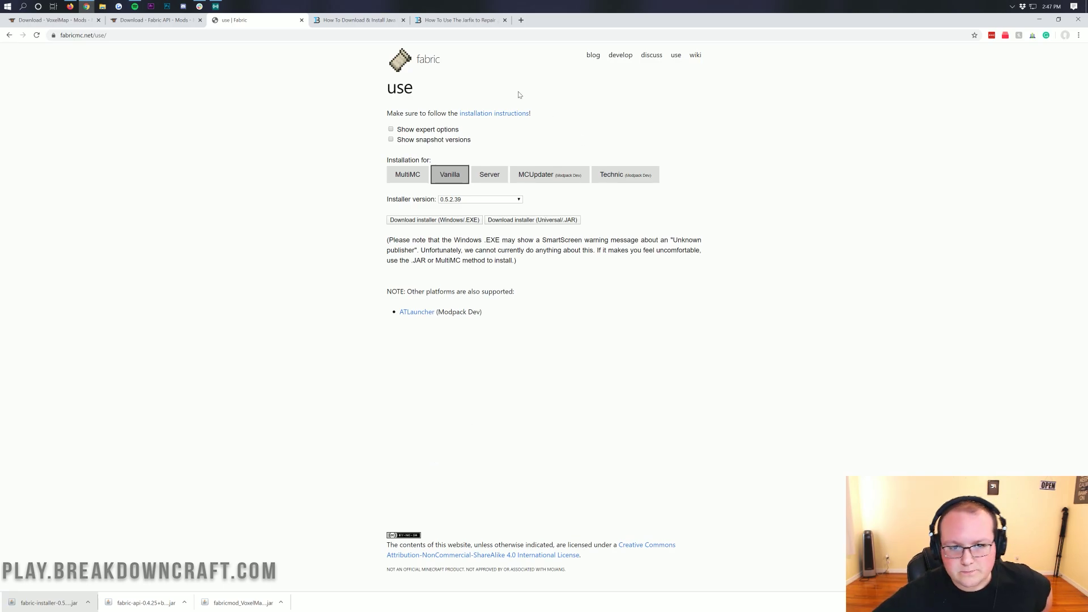
click(352, 19)
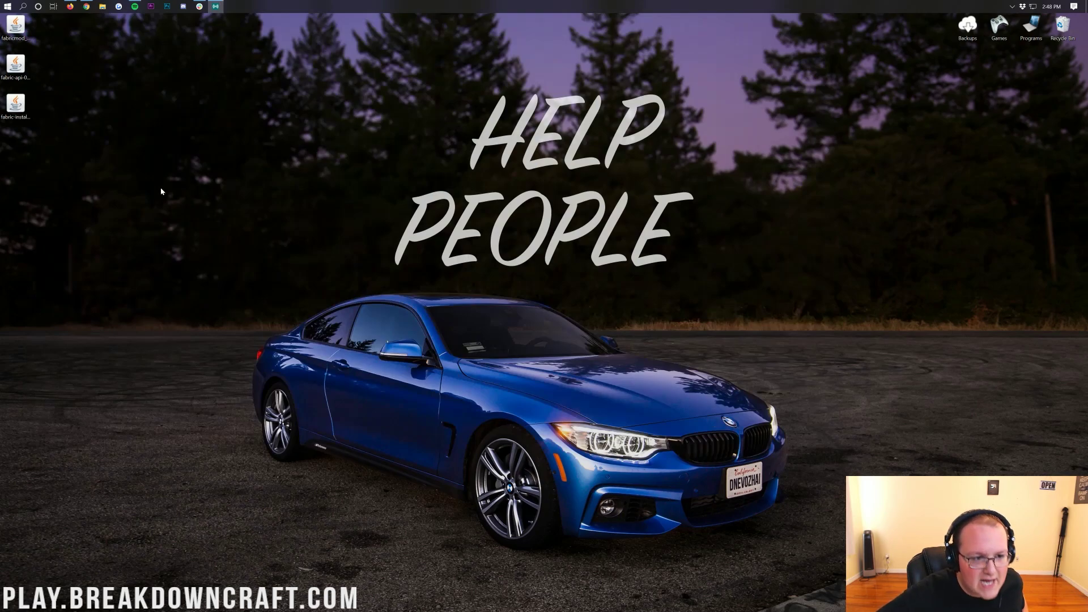
- Rearrange the three downloaded files on the desktop, setting the Fabric installer apart from the Fabric API and VoxelMap files
drag(134, 182, 3, 16)
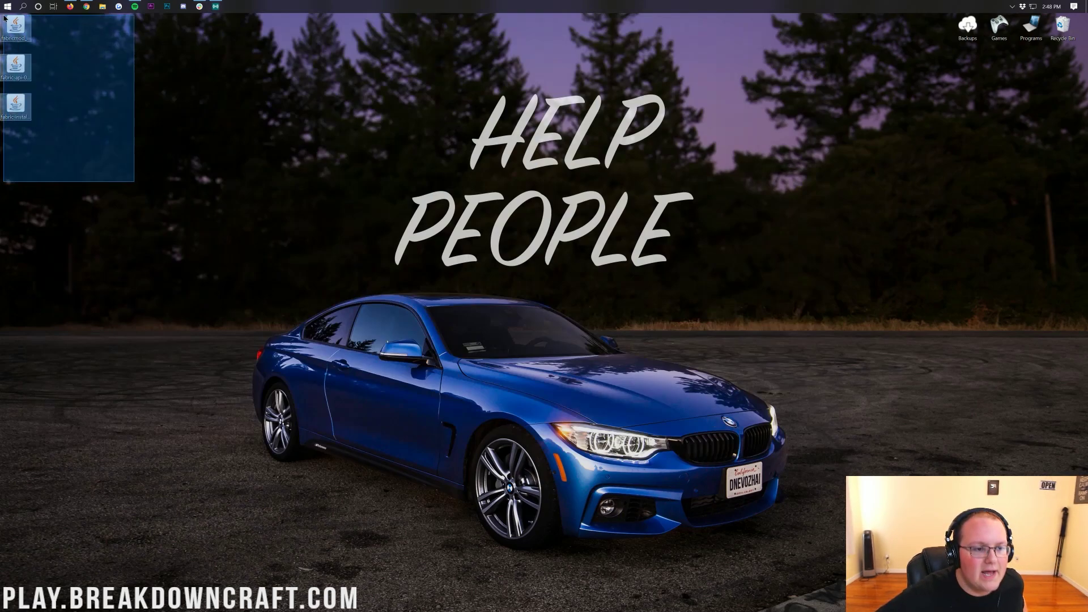
drag(15, 63, 480, 110)
click(359, 57)
drag(428, 145, 492, 69)
click(428, 182)
drag(428, 183, 333, 104)
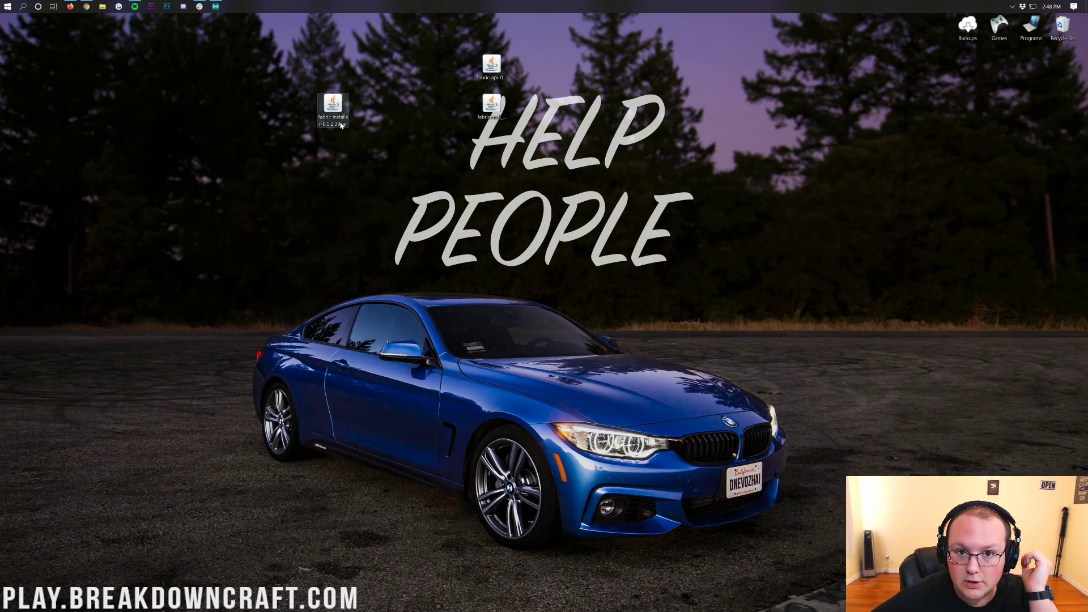
- View the choice of apps for opening the Fabric installer JAR and dismiss it without opening the file
right_click(339, 106)
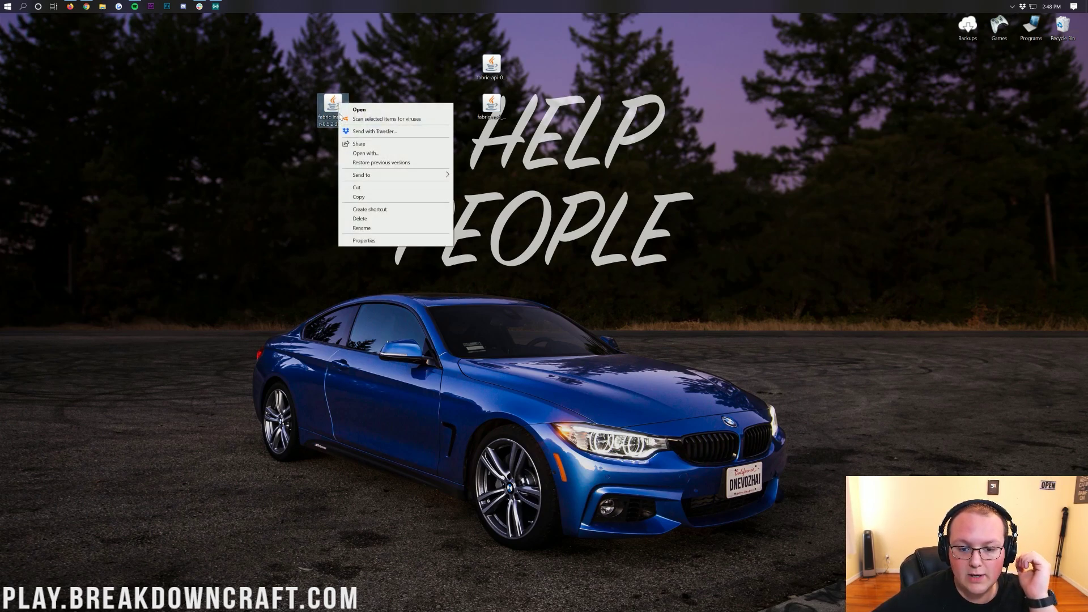
click(255, 216)
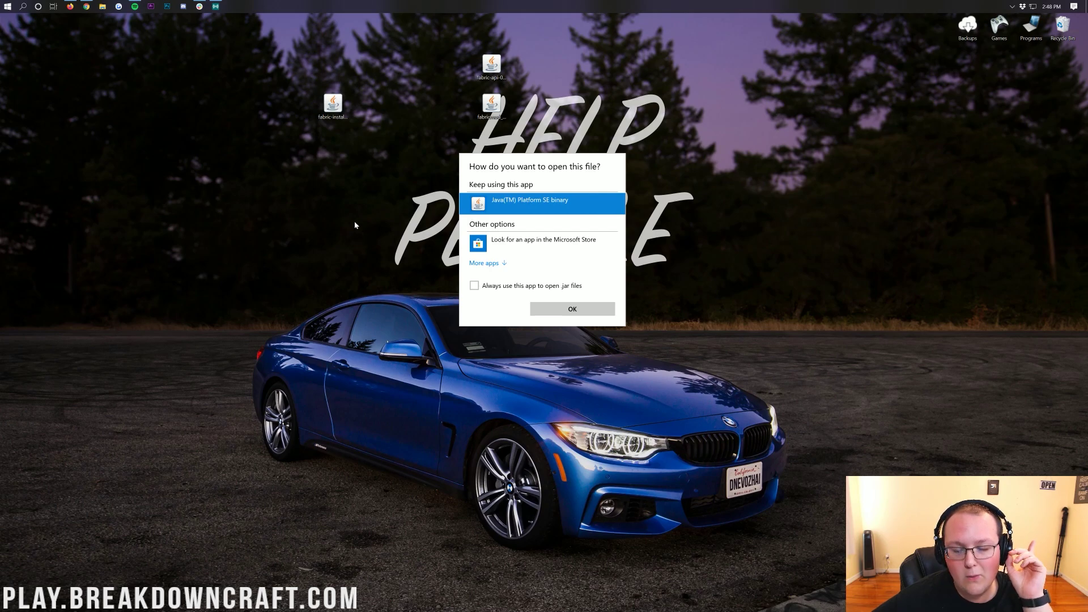
click(320, 211)
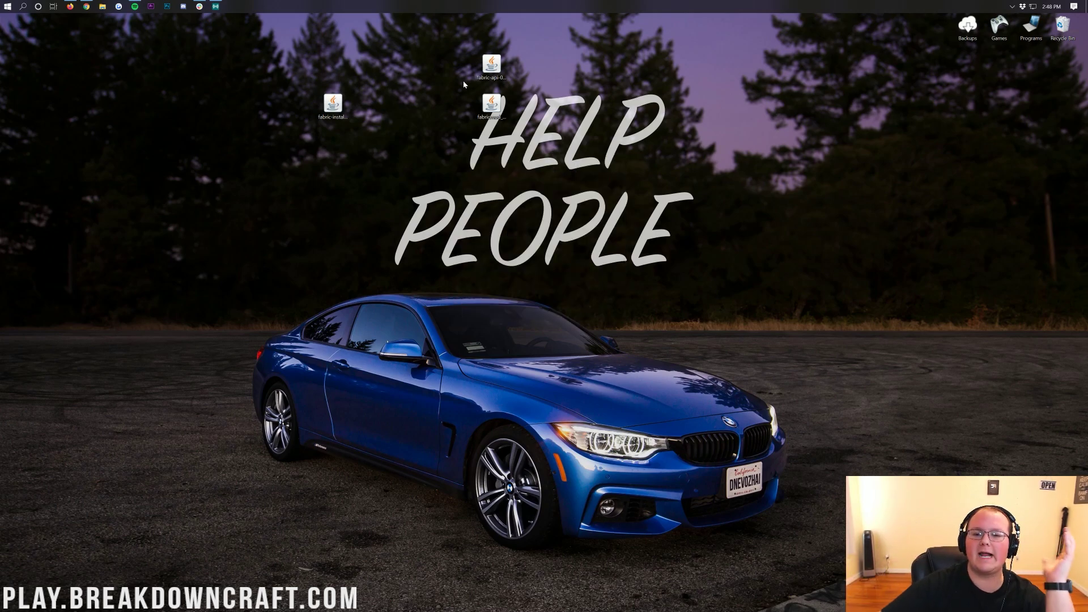
- Select the Fabric API and VoxelMap files together and move them slightly closer to the Fabric installer
drag(507, 42, 460, 105)
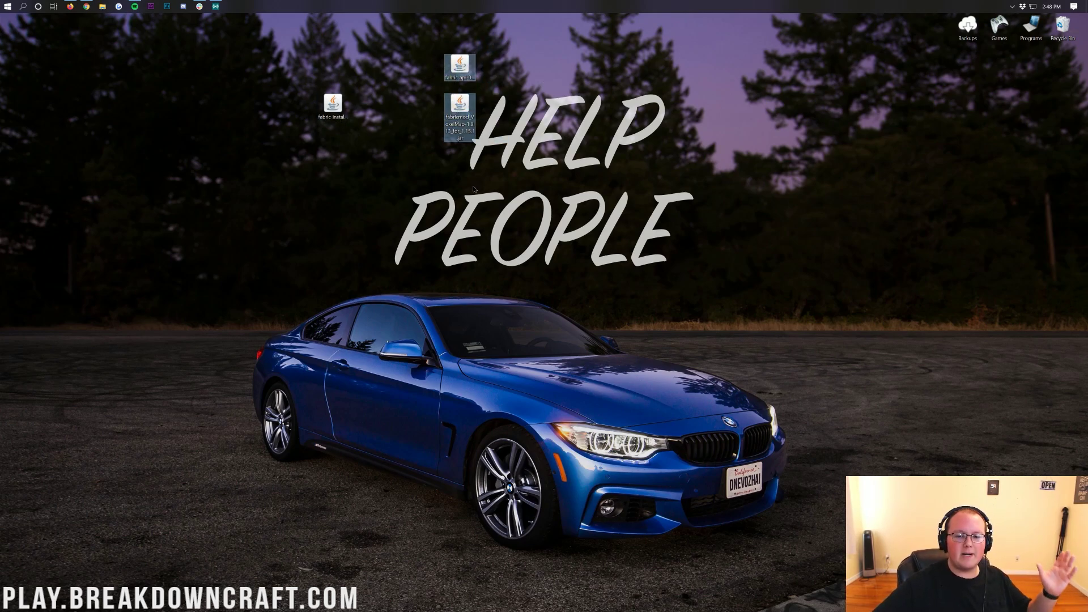
click(578, 196)
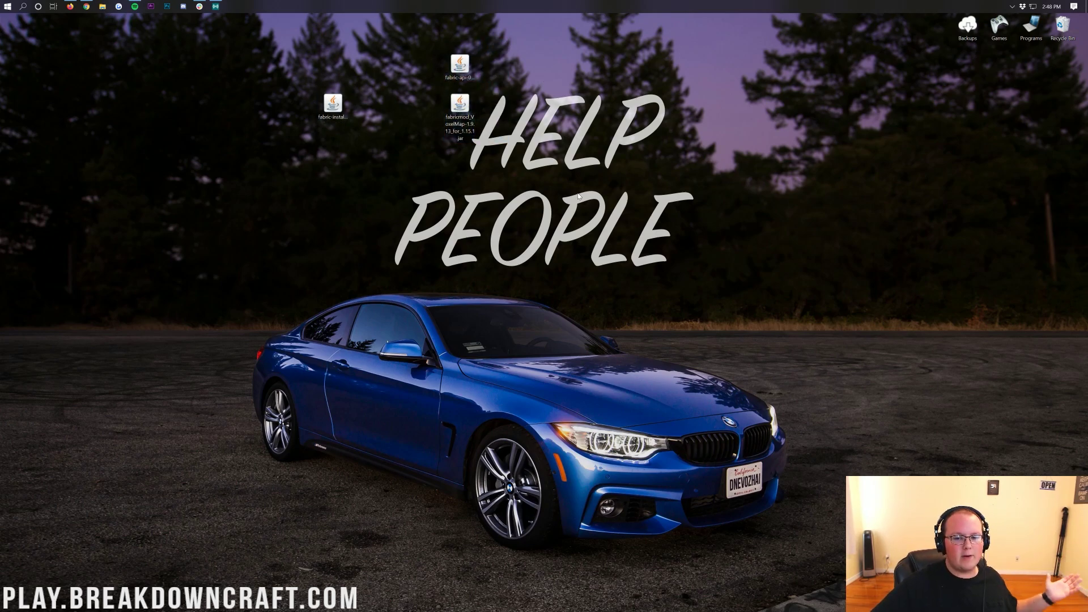
- Search the computer for "downloads", open the Downloads folder to view its contents, select the three desktop JAR files and close the folder
click(1, 3)
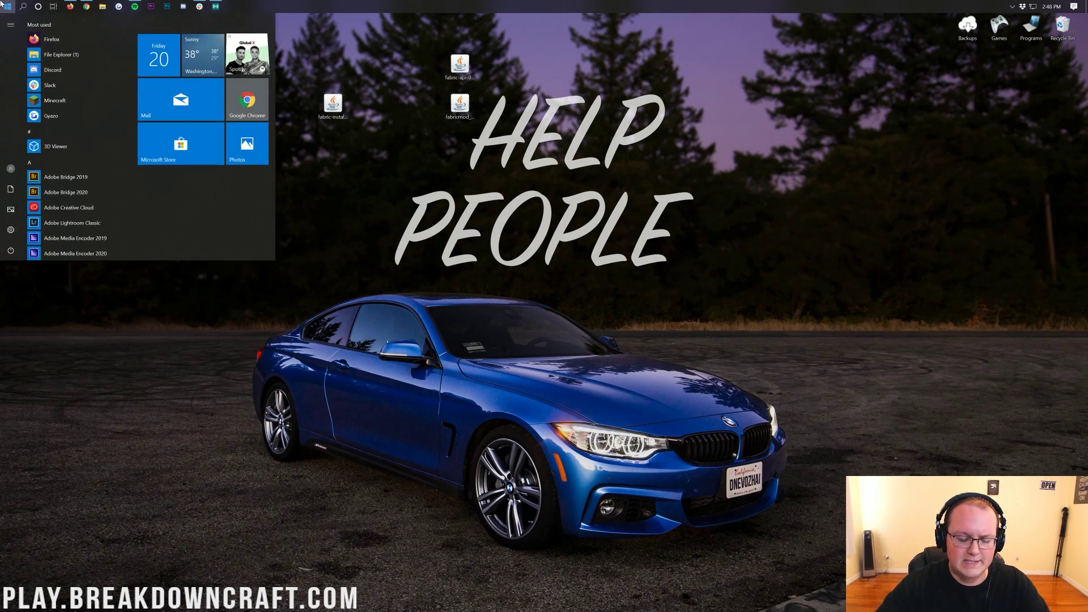
text(downloads)
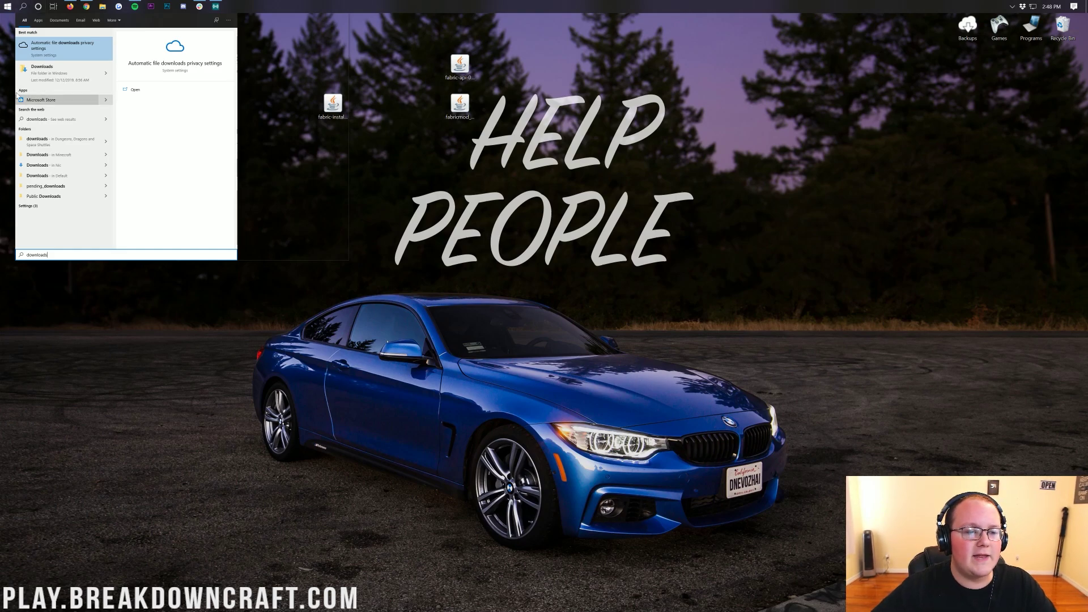
click(49, 72)
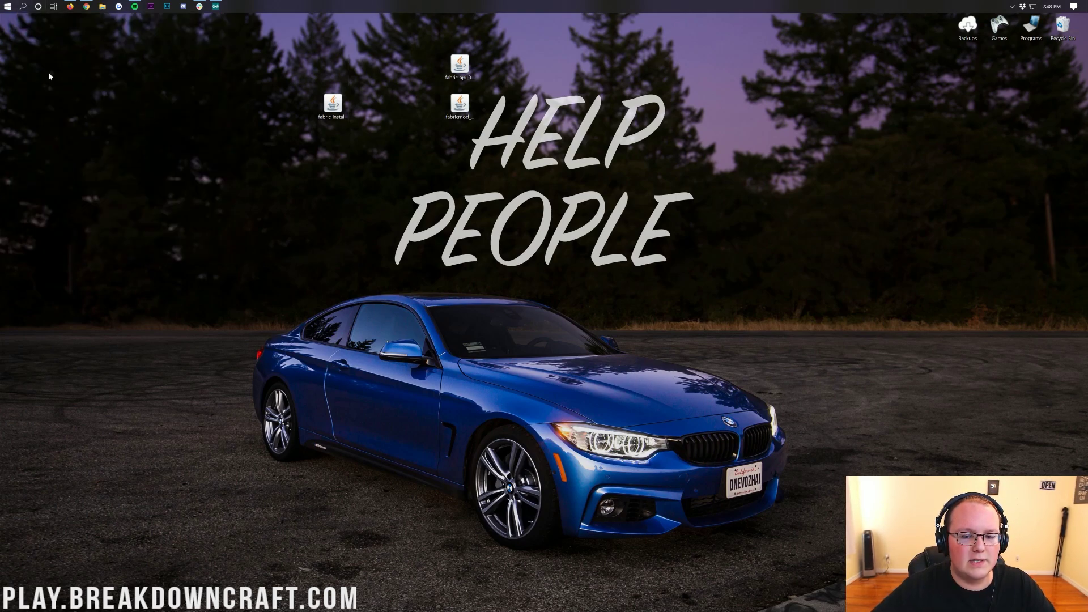
drag(238, 87, 533, 129)
drag(490, 20, 475, 171)
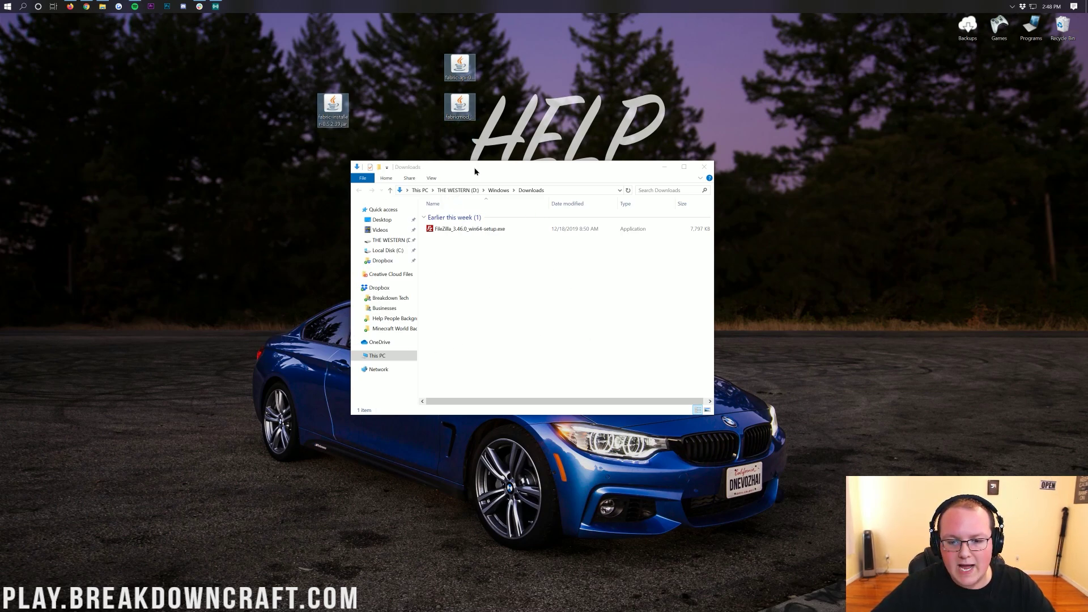
click(704, 166)
- View the app choices for opening the Fabric installer JAR again and dismiss them without opening the file
click(269, 109)
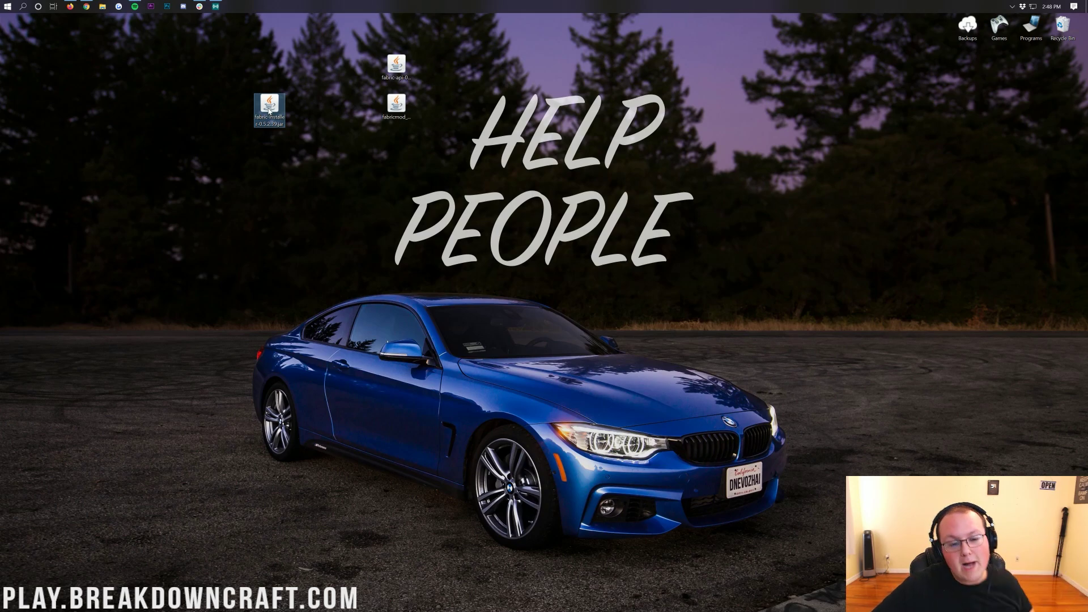
right_click(269, 111)
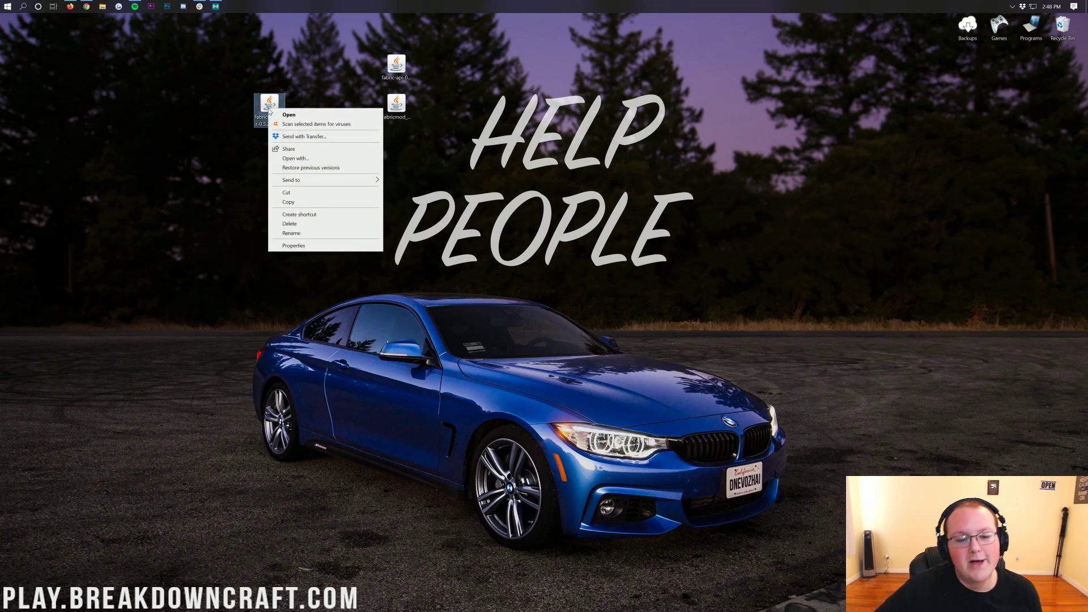
click(295, 161)
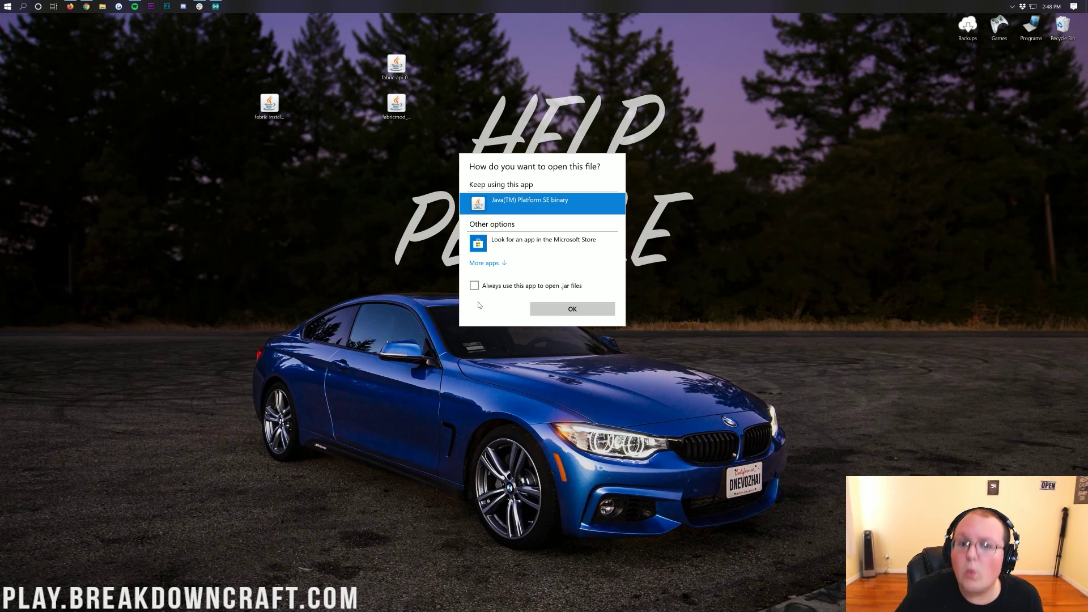
click(284, 223)
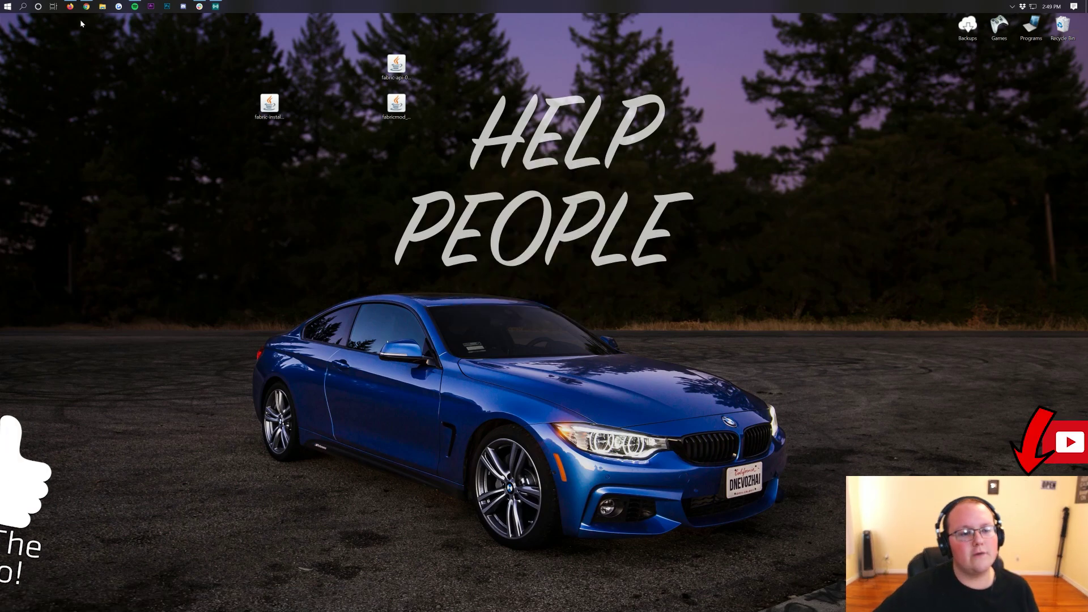
- Switch to Chrome and review the article on downloading and installing Java for Minecraft, including its download link and installation steps
click(86, 7)
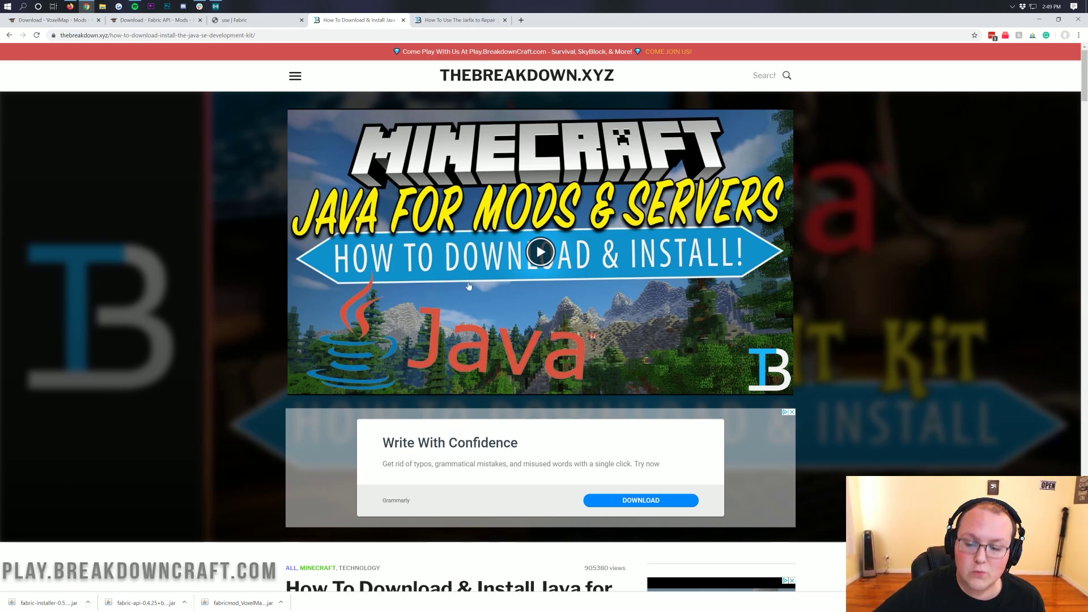
scroll(225, 407, down, 10)
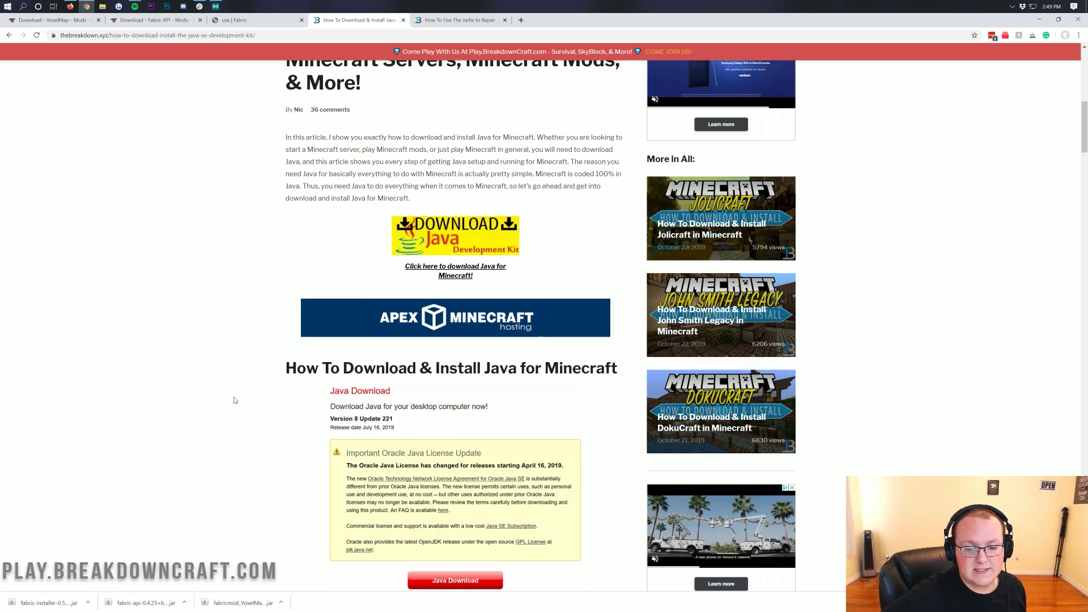
scroll(268, 480, down, 13)
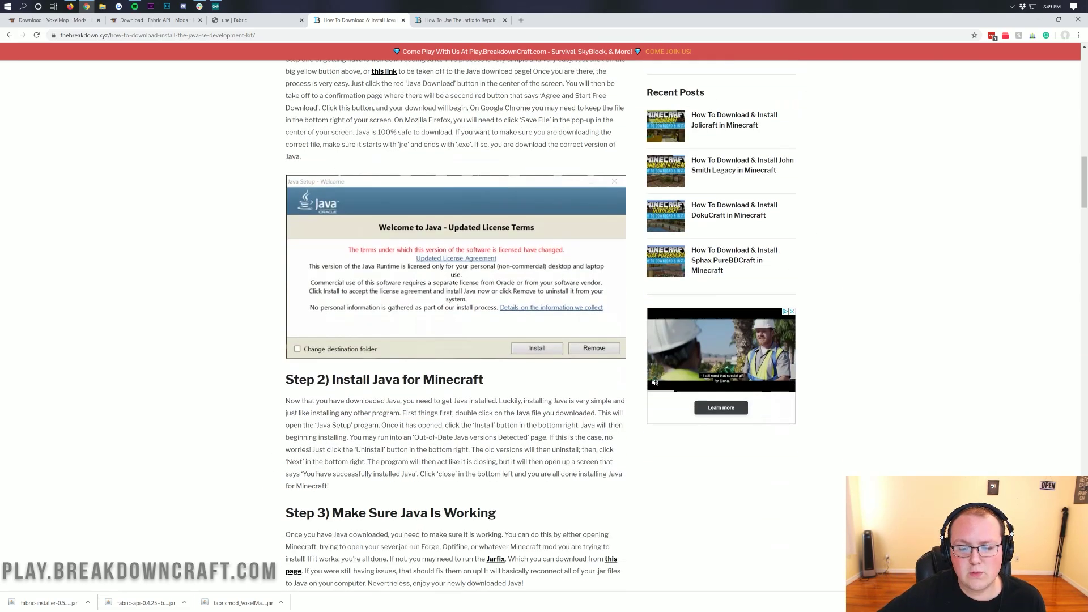
key(Home)
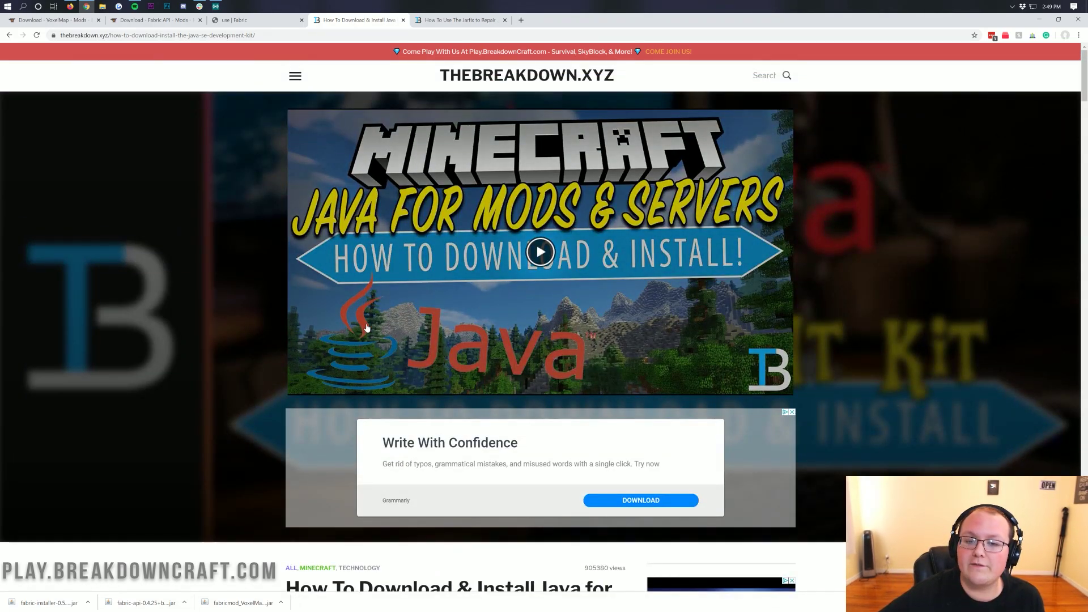
scroll(215, 311, down, 1)
scroll(214, 311, down, 12)
scroll(218, 313, up, 12)
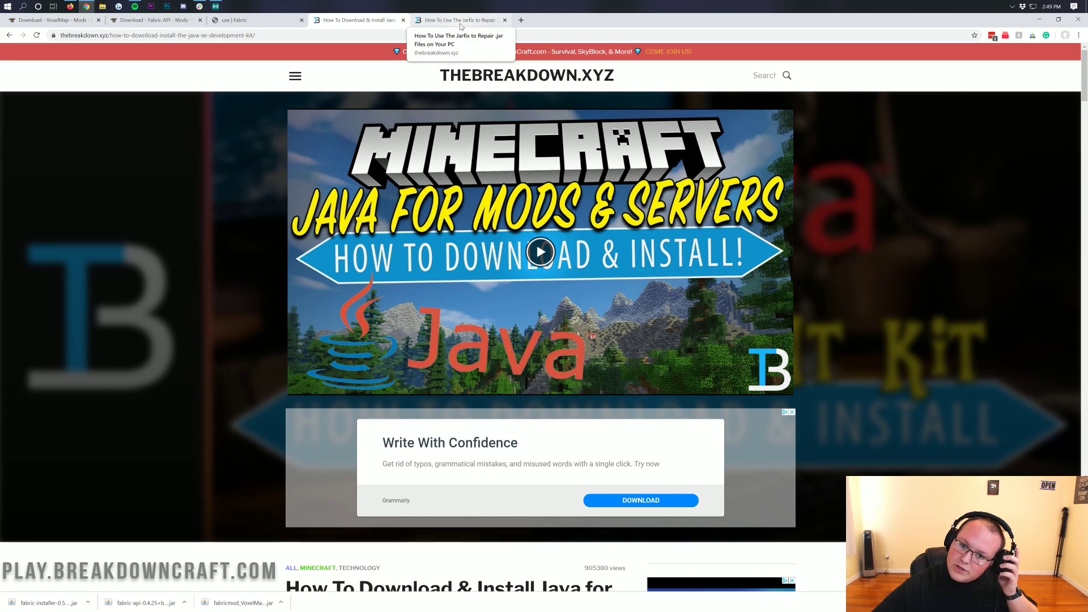
- View the article on repairing .jar files with Jarfix, return to the Java article and minimize the browser
click(461, 23)
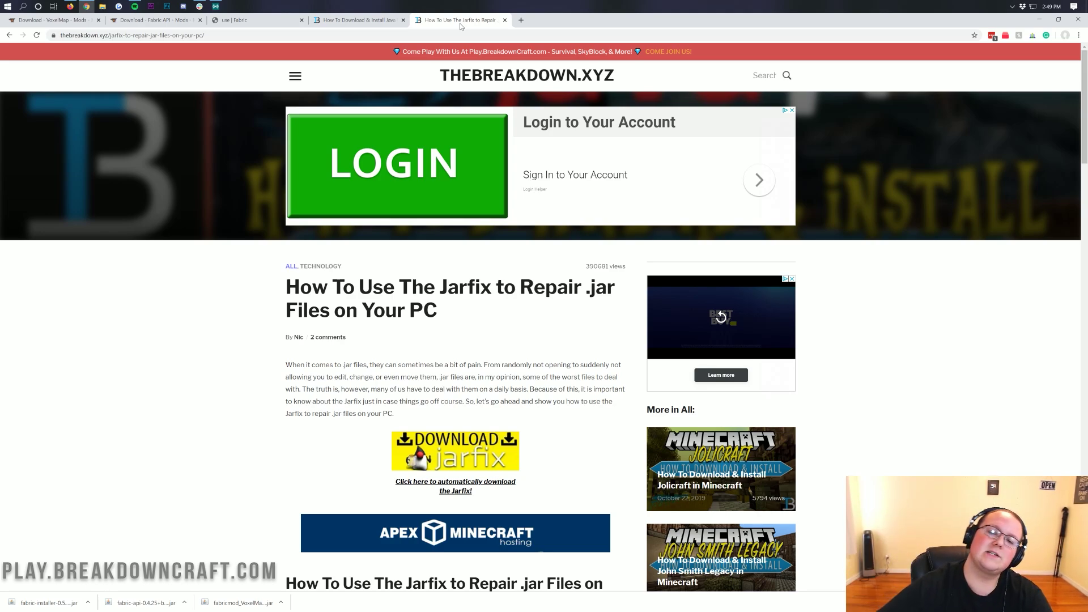
click(360, 20)
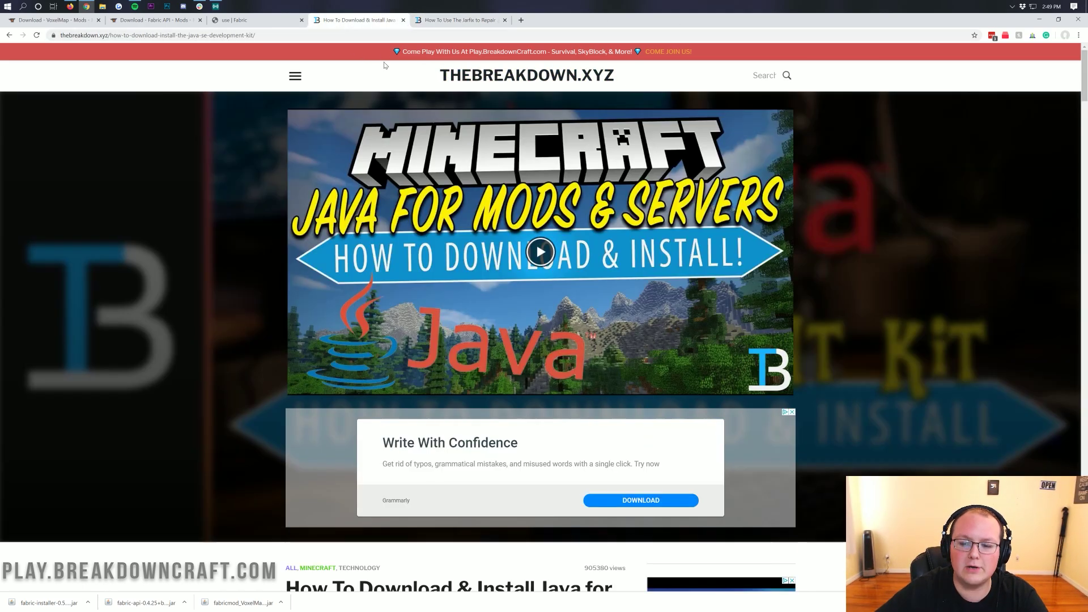
scroll(577, 394, down, 3)
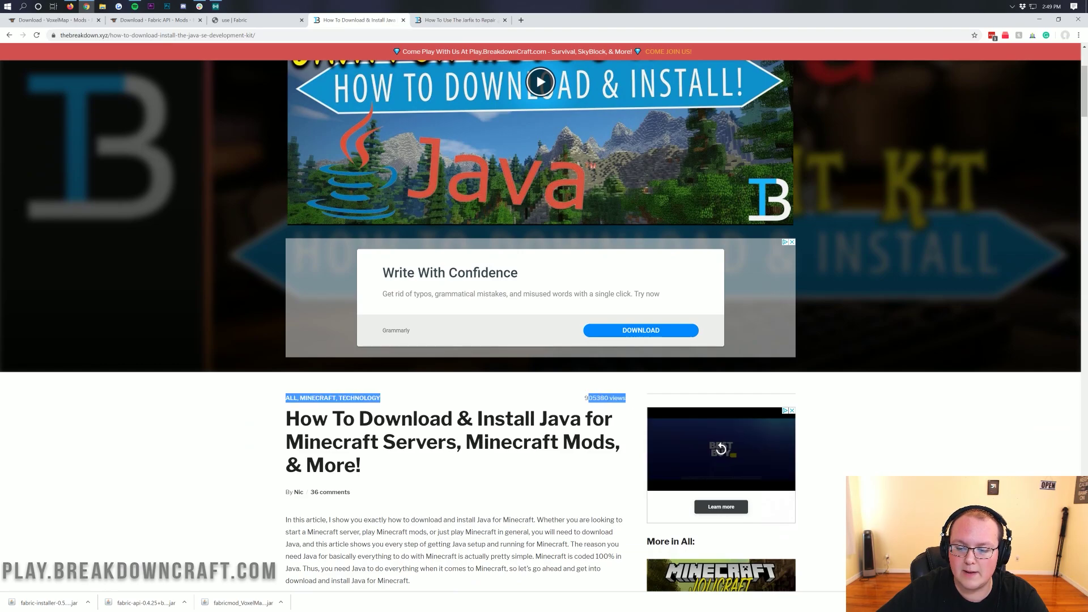
scroll(890, 329, up, 3)
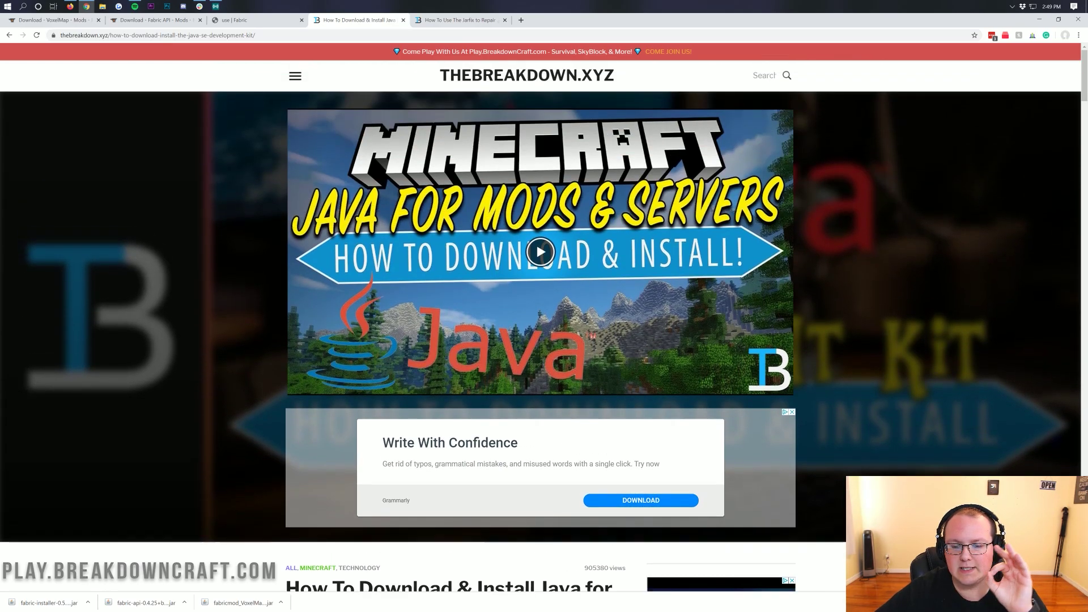
click(1037, 20)
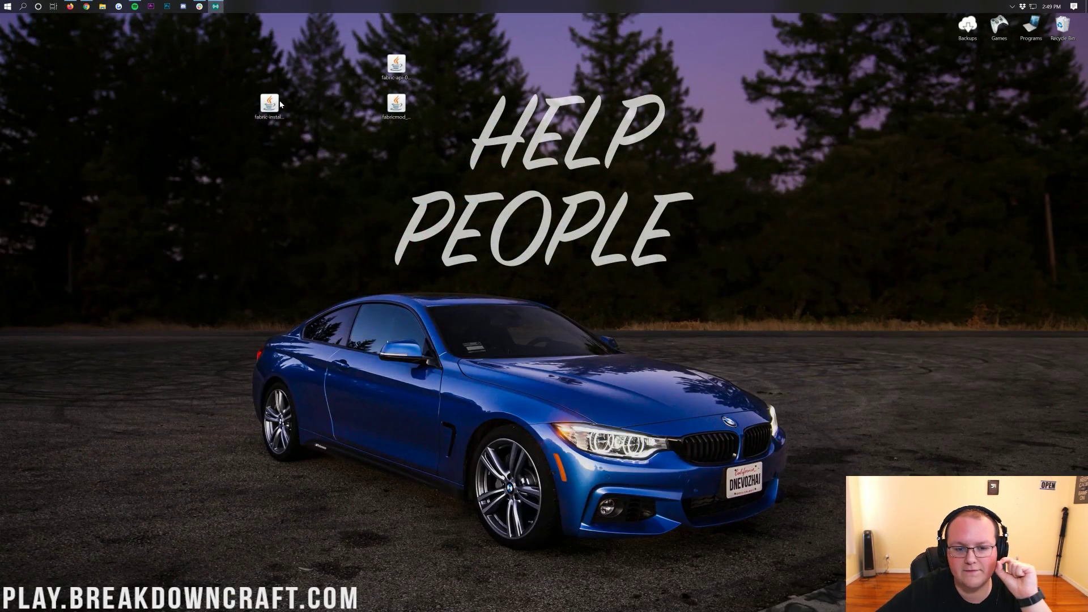
- Open the Fabric installer JAR on the desktop with Java(TM) Platform SE binary
right_click(280, 101)
click(294, 157)
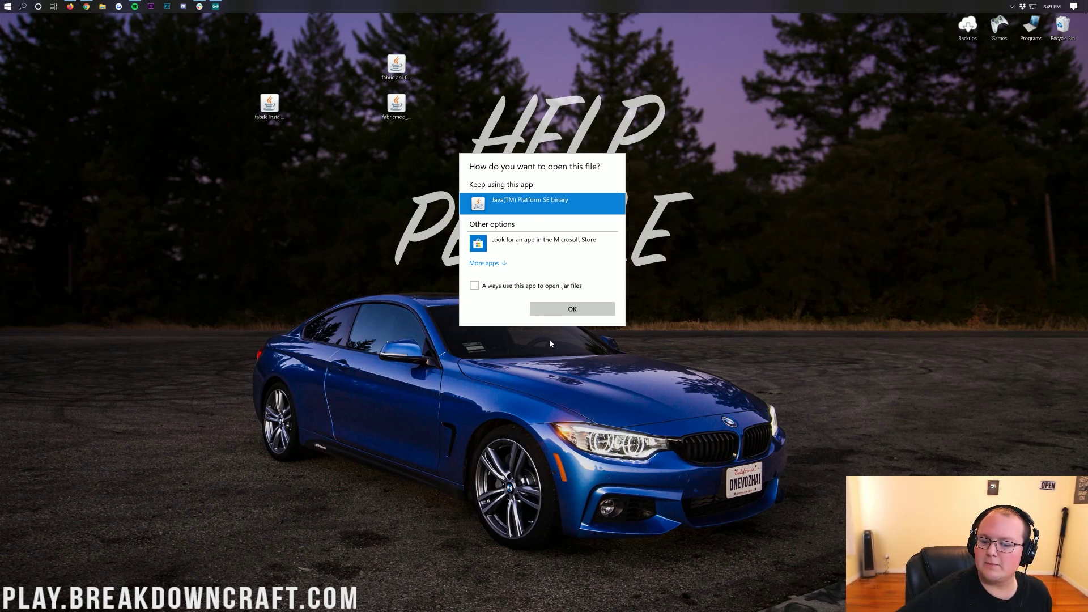
click(570, 313)
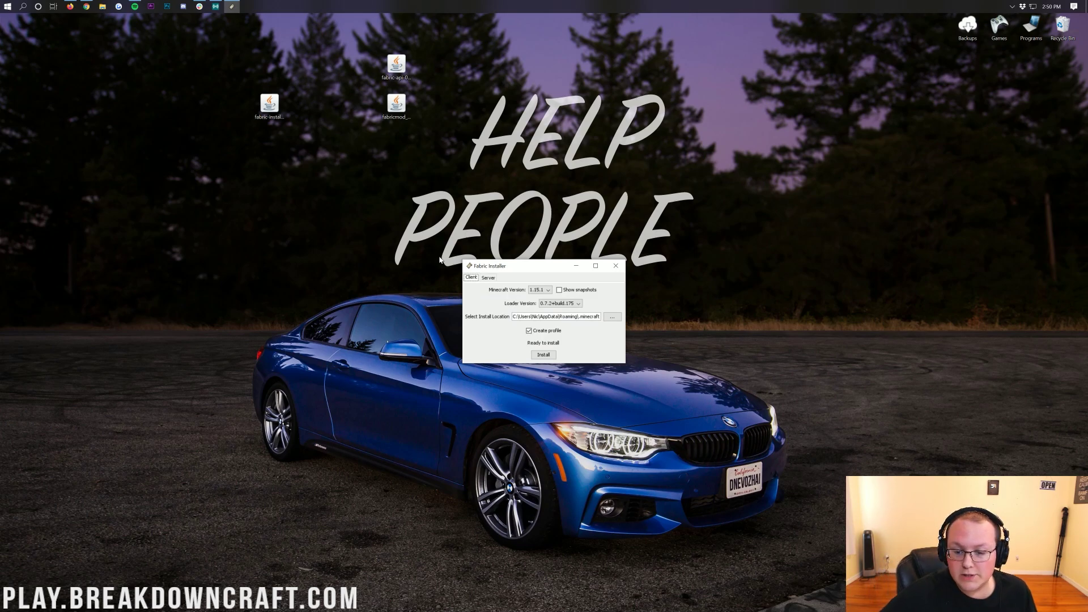
- Install the Fabric client for Minecraft 1.15.1 with loader 0.7.2+build.175 and profile creation enabled, and close the installer
click(543, 290)
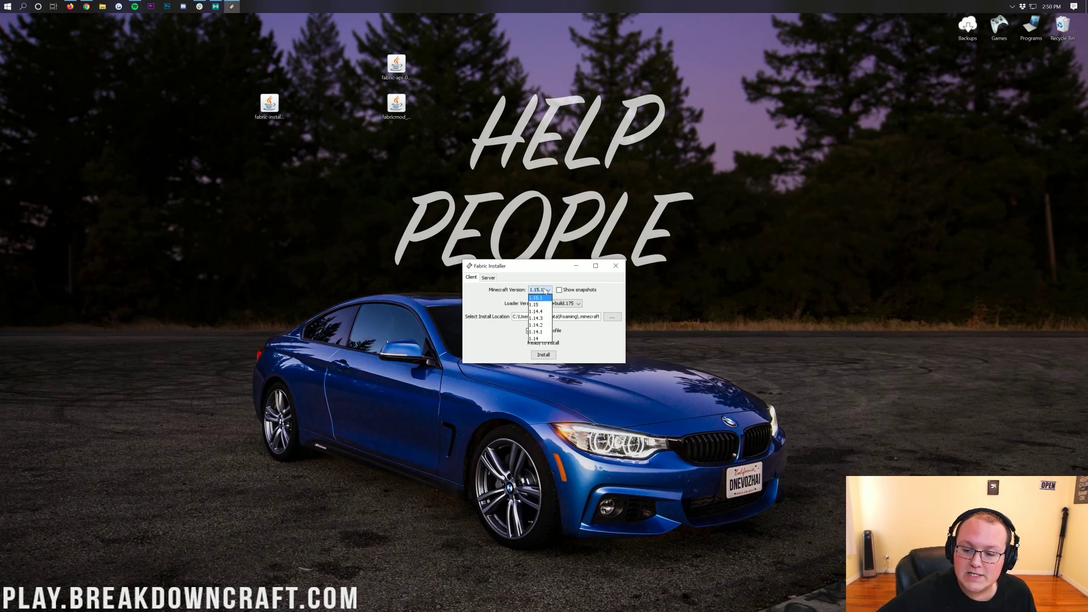
click(543, 303)
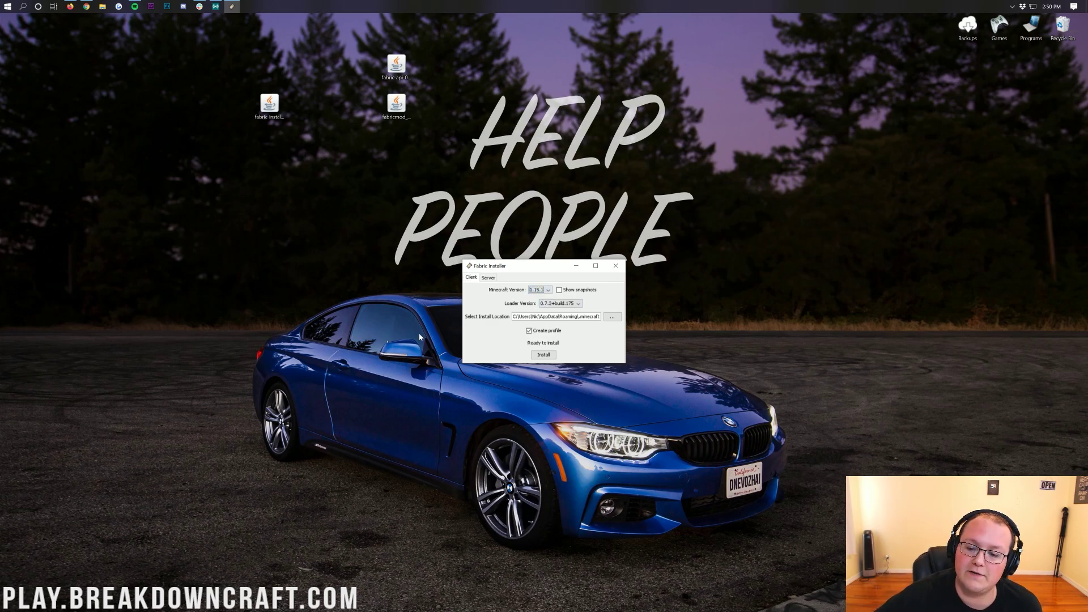
click(542, 356)
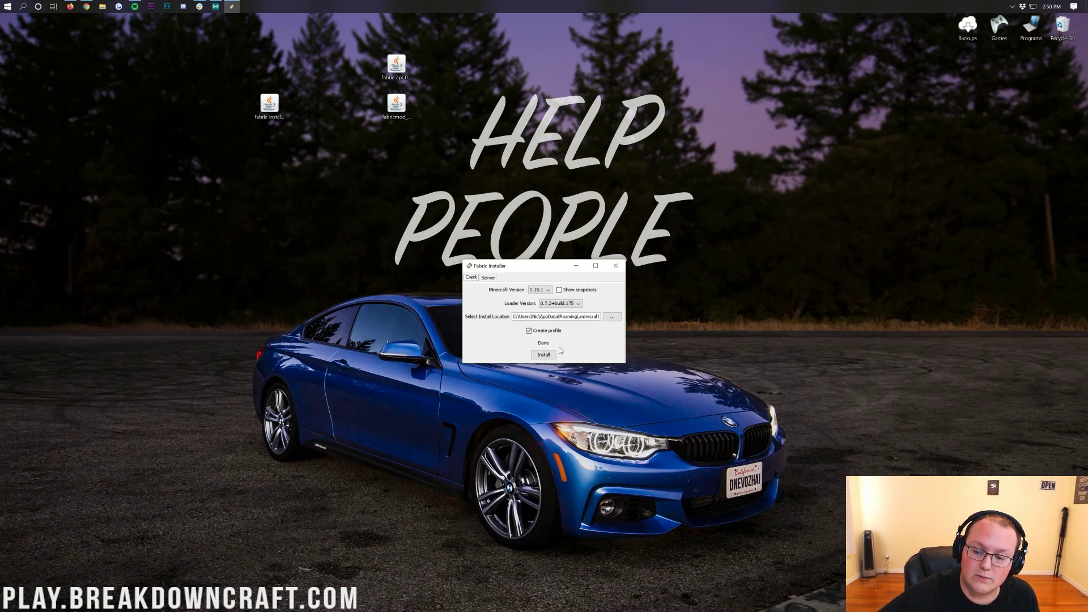
click(617, 267)
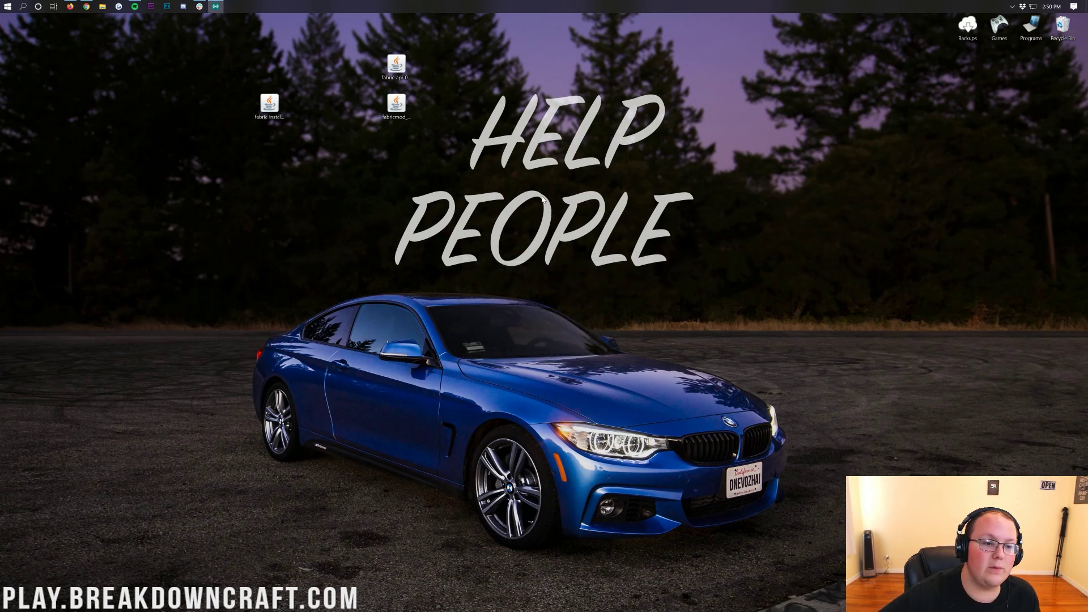
drag(376, 35, 412, 120)
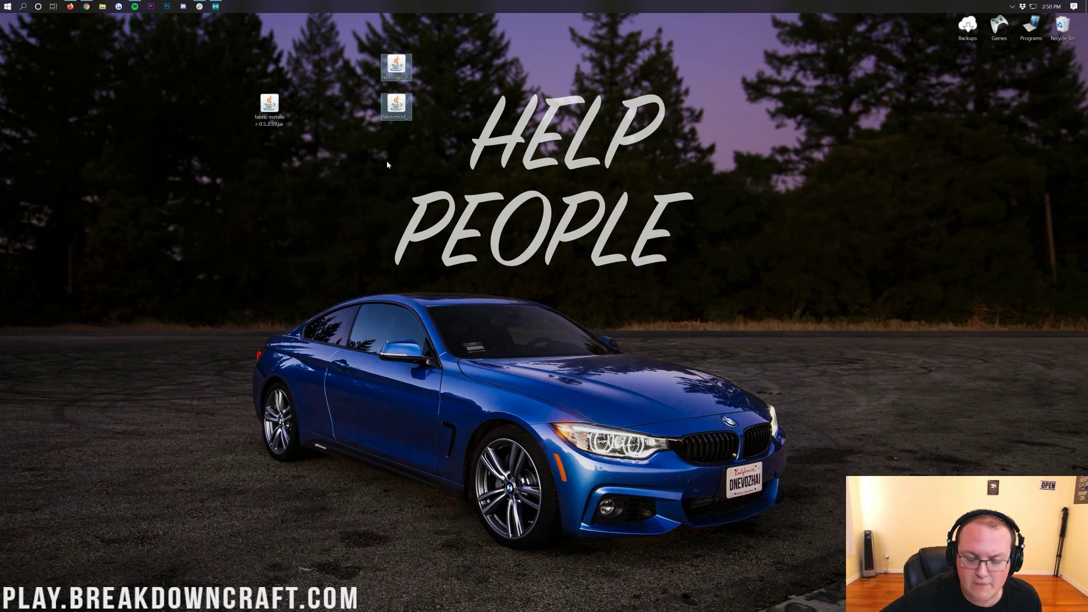
click(397, 105)
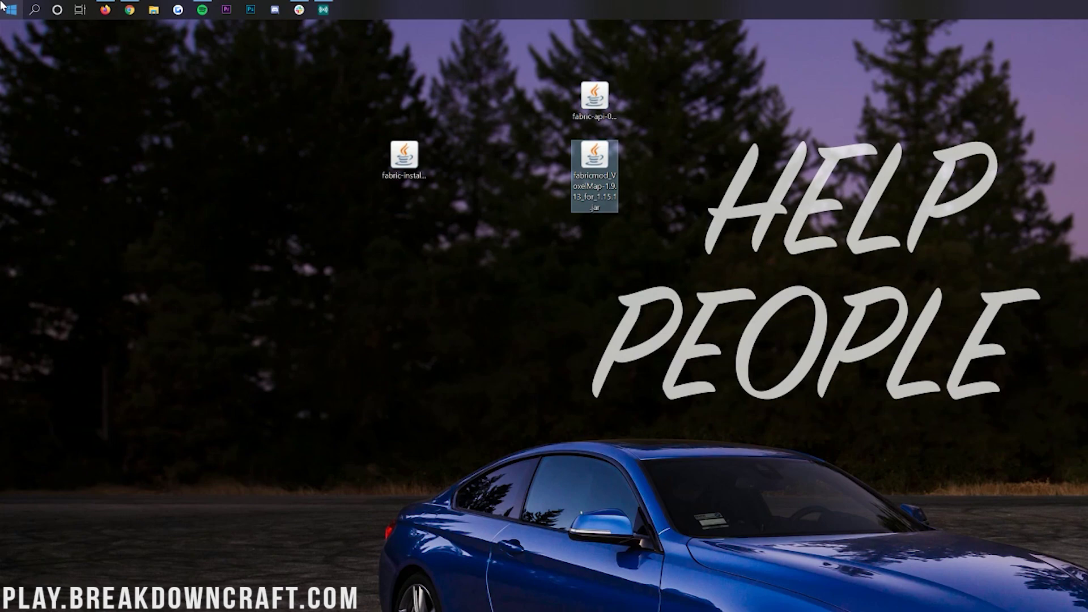
- Open the Run dialog through a system search and use %appdata% to open the Roaming folder
click(3, 5)
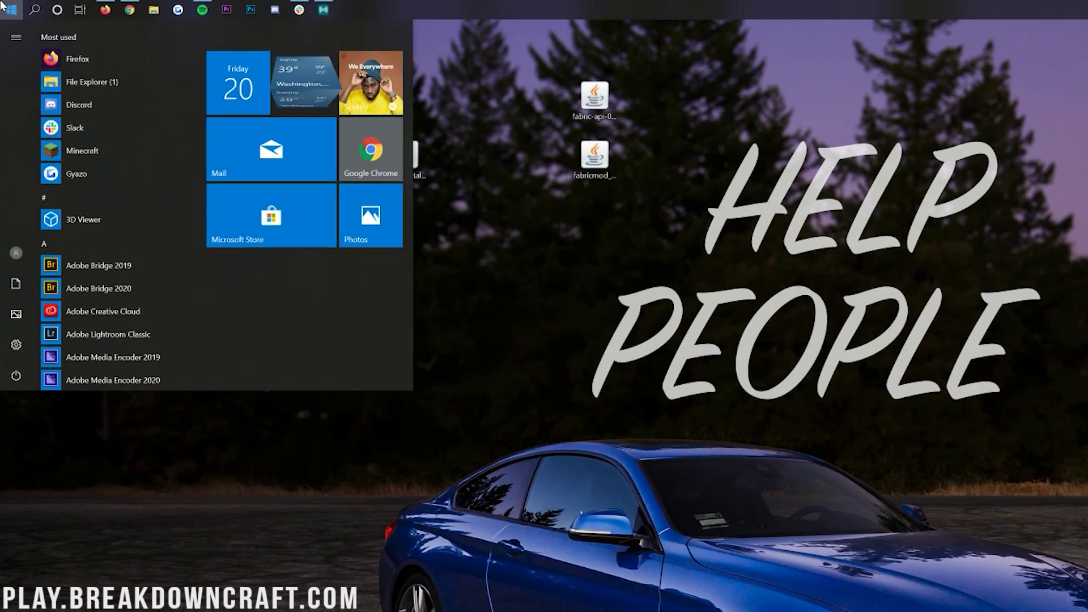
text(run)
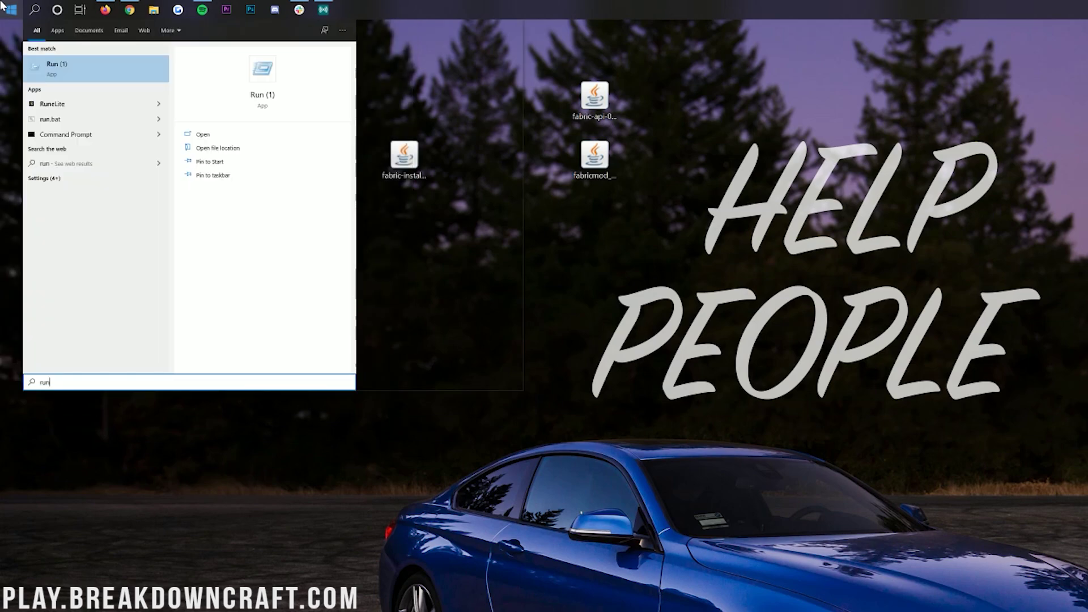
click(112, 68)
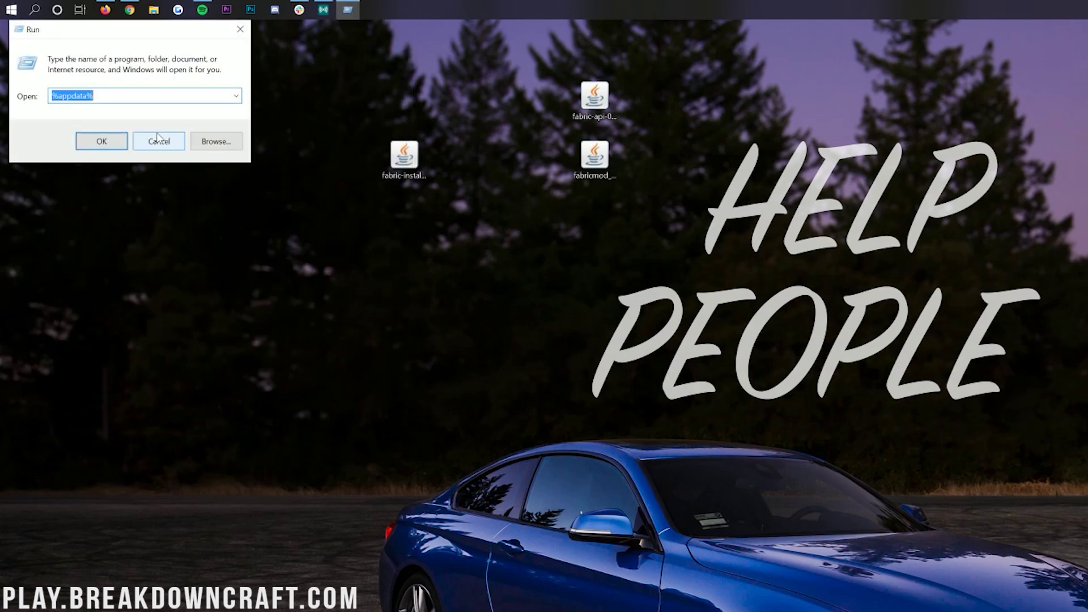
drag(111, 41, 143, 80)
key(BackSpace)
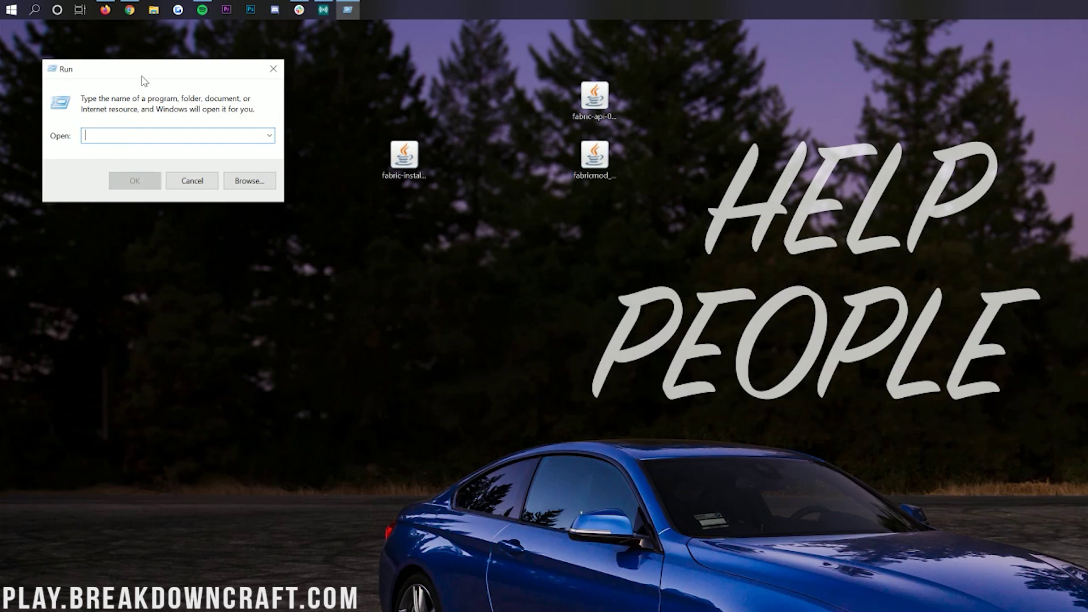
text(%appdata)
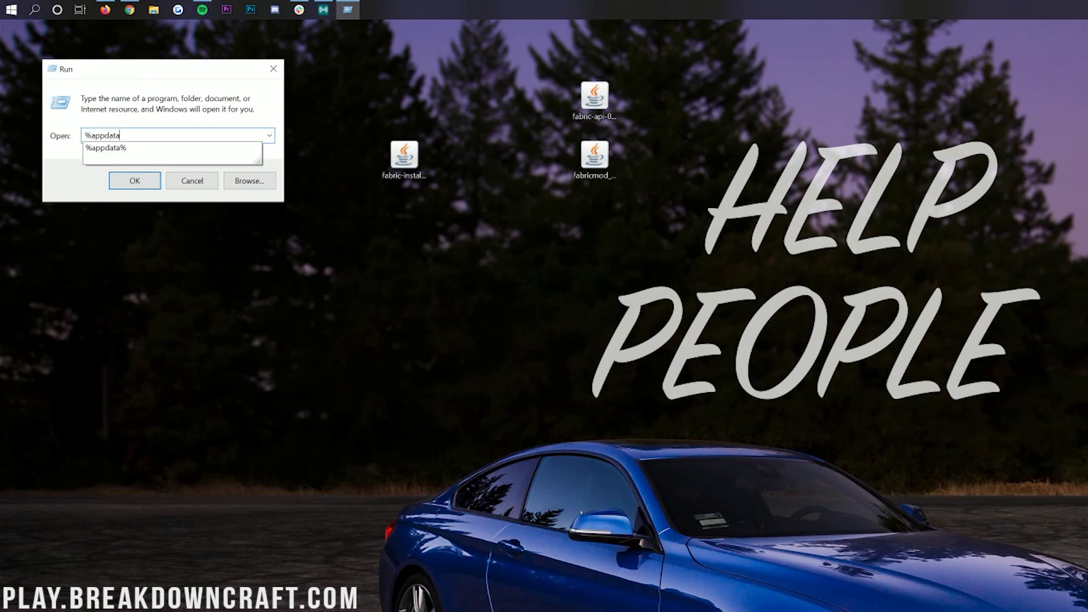
text(%)
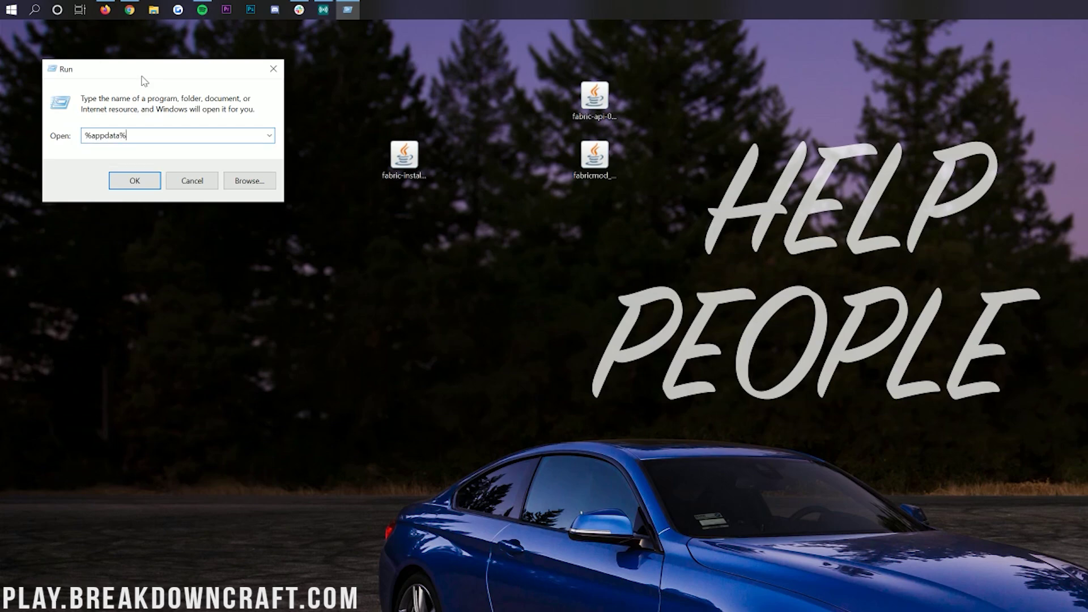
key(Return)
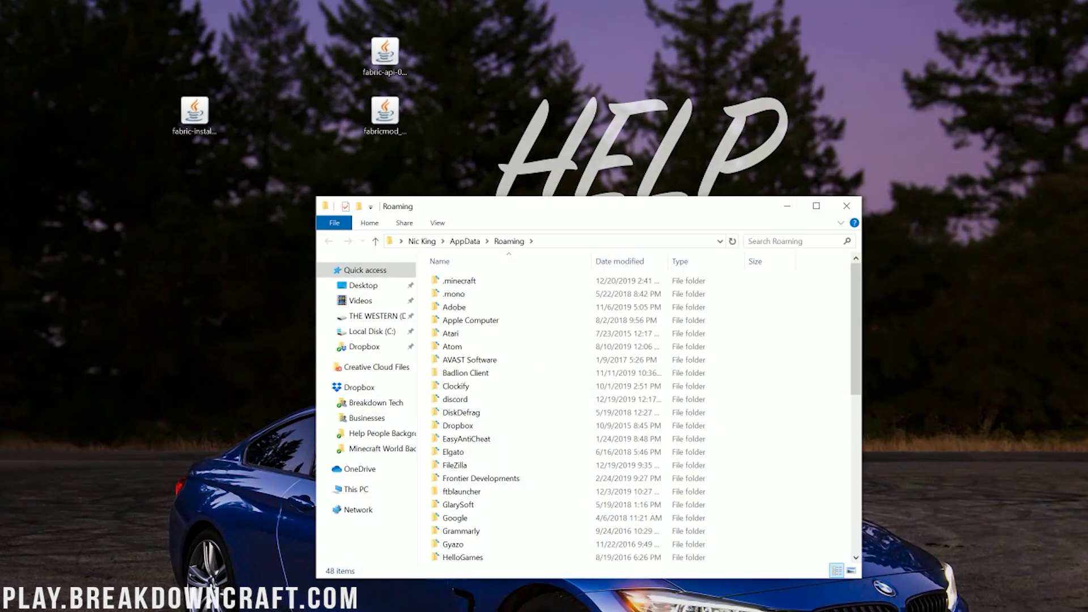
- Open the .minecraft folder inside the Roaming folder
click(470, 281)
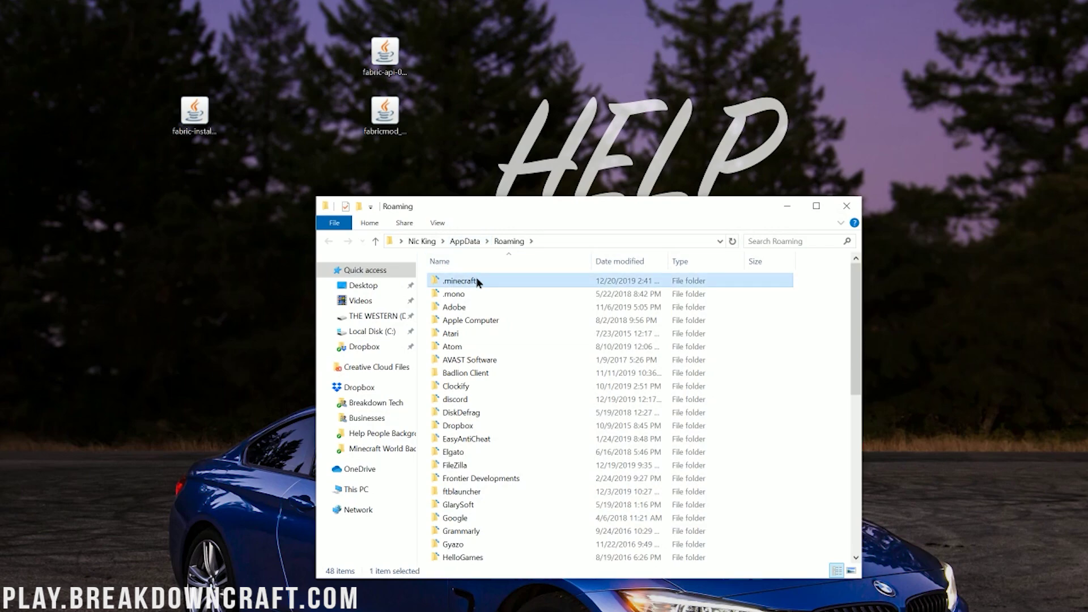
double_click(477, 281)
click(448, 414)
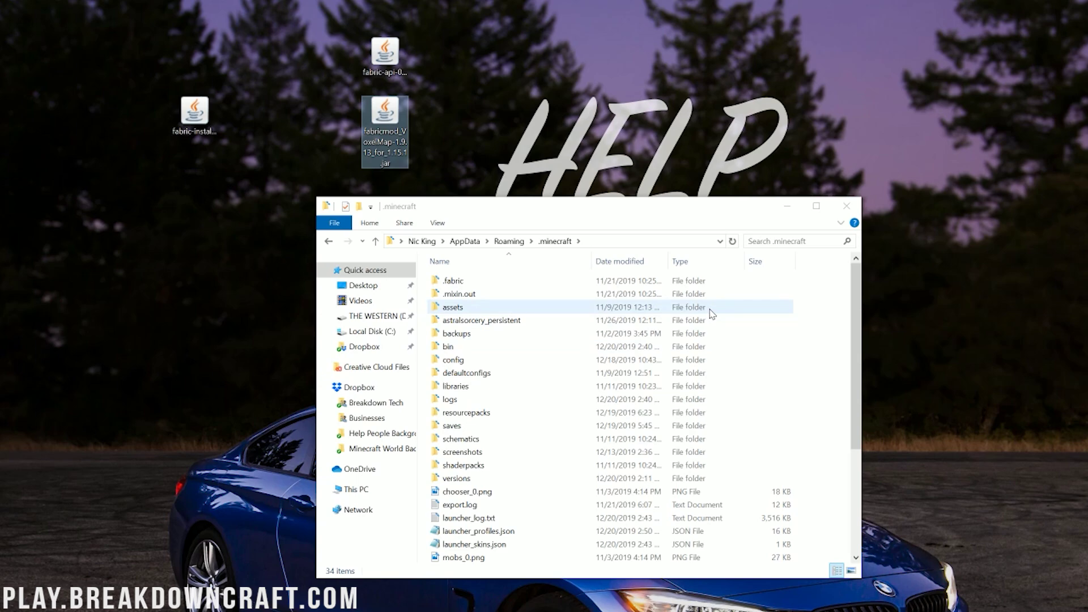
- Create a new folder named mods inside the .minecraft folder and open it
right_click(426, 280)
mouse_move(478, 481)
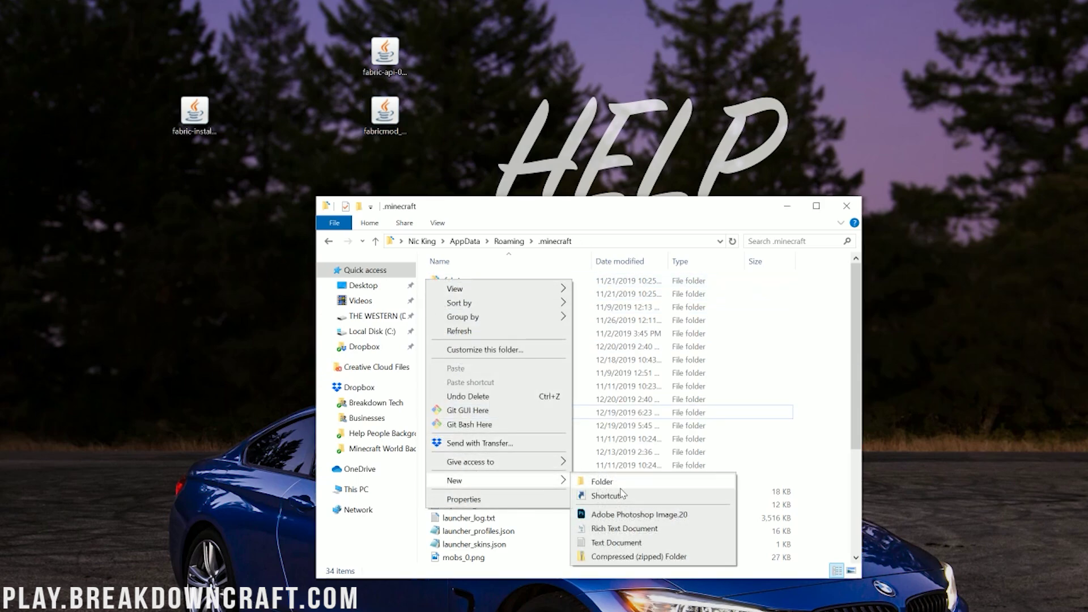
click(624, 481)
text(mods)
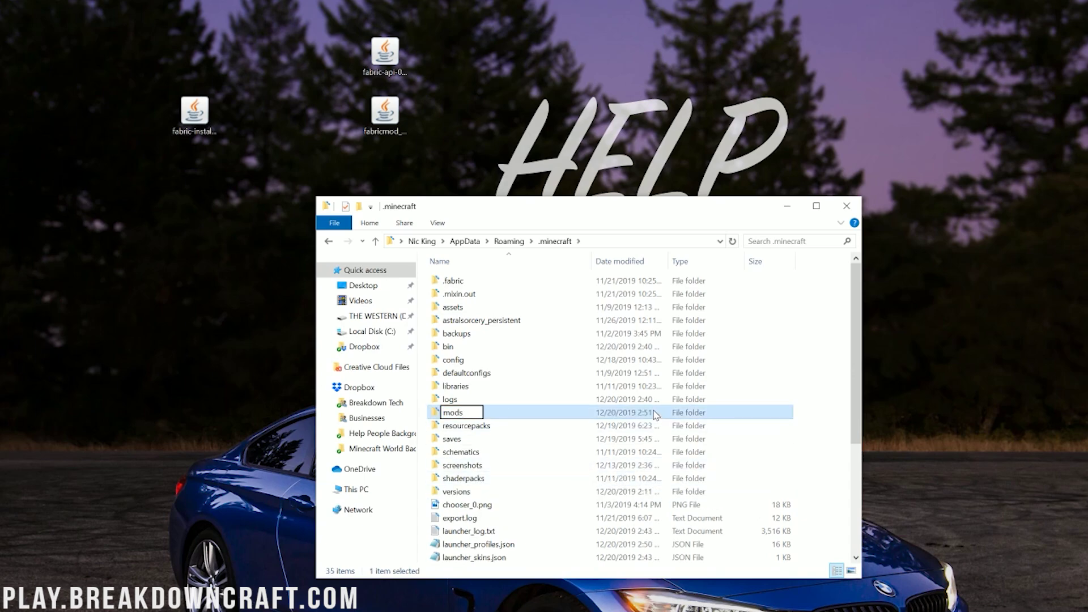
key(Return)
double_click(654, 414)
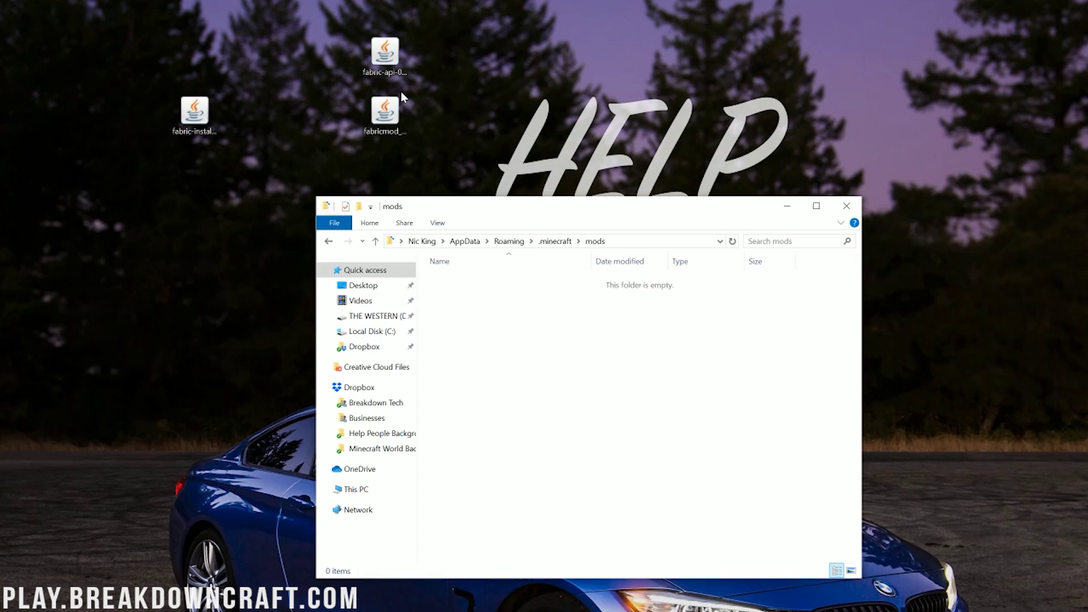
- Put the Fabric API and VoxelMap 1.9.13 for 1.15.1 JAR files from the desktop into the mods folder
click(382, 59)
click(383, 113)
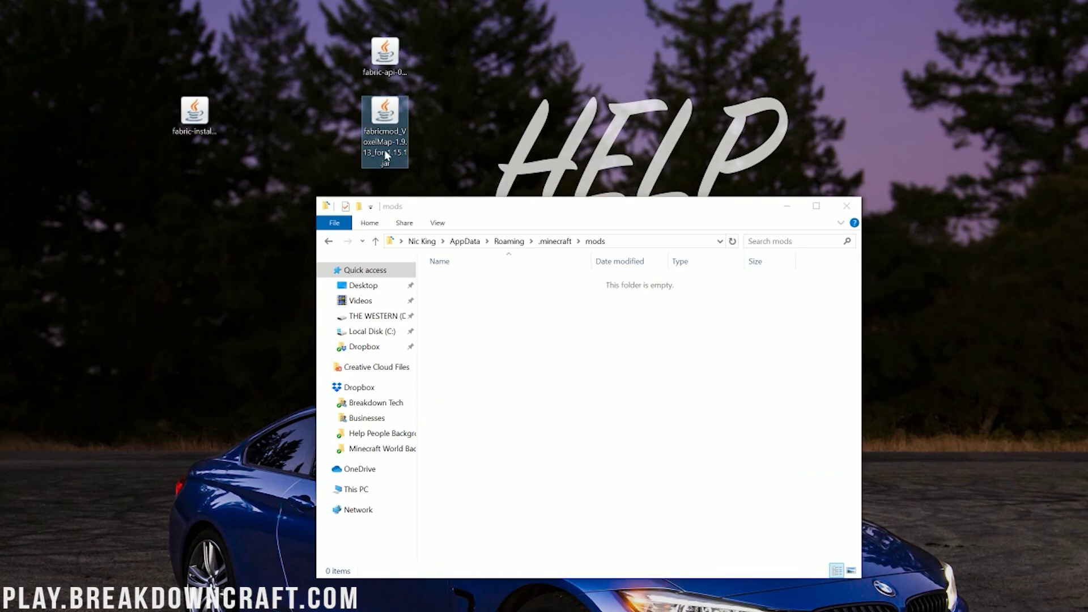
drag(442, 28, 487, 394)
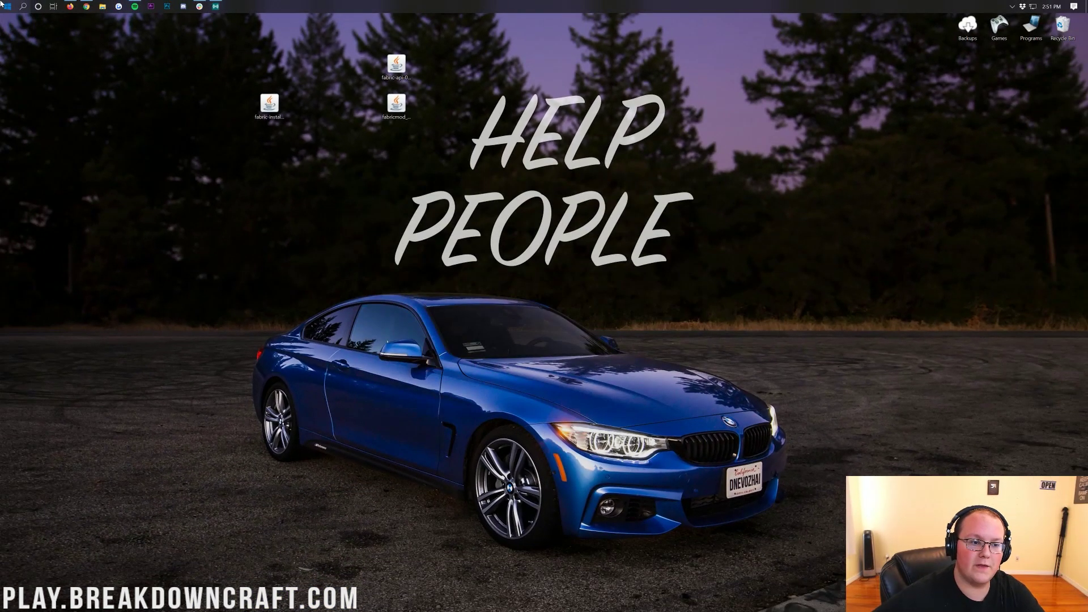
- Switch to the Minecraft Launcher through a system search and select the fabric-loader-1.15.1 installation for playing
click(1, 3)
text(minecraft)
key(Return)
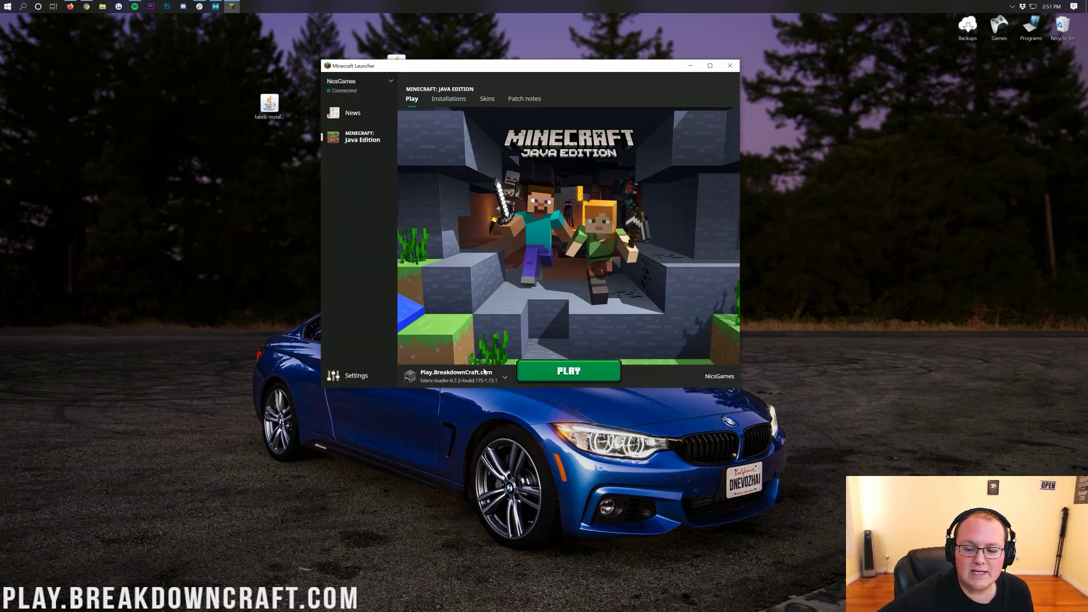
click(485, 372)
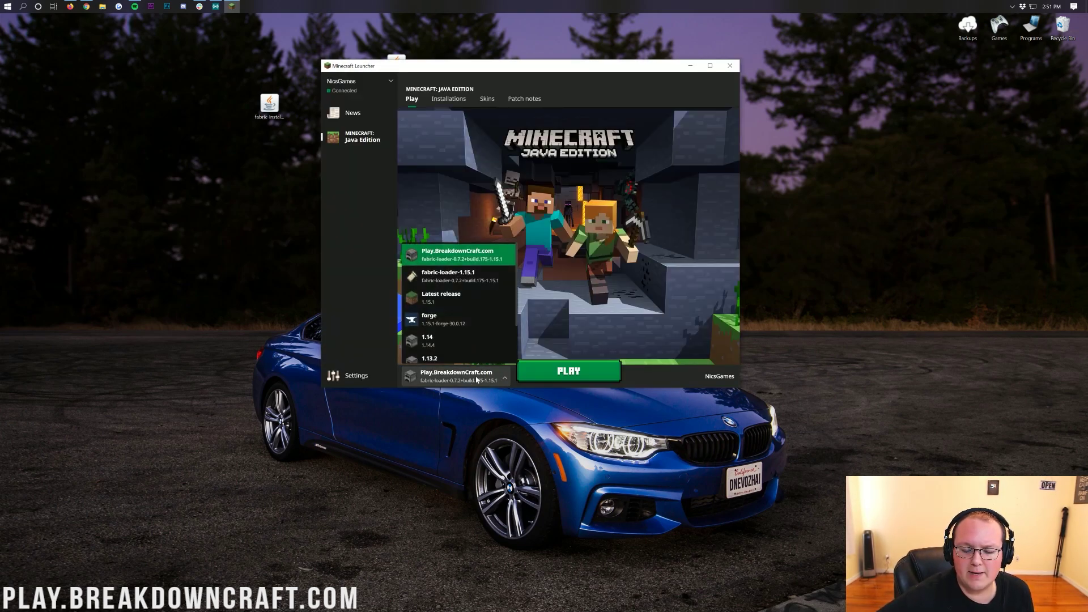
click(449, 276)
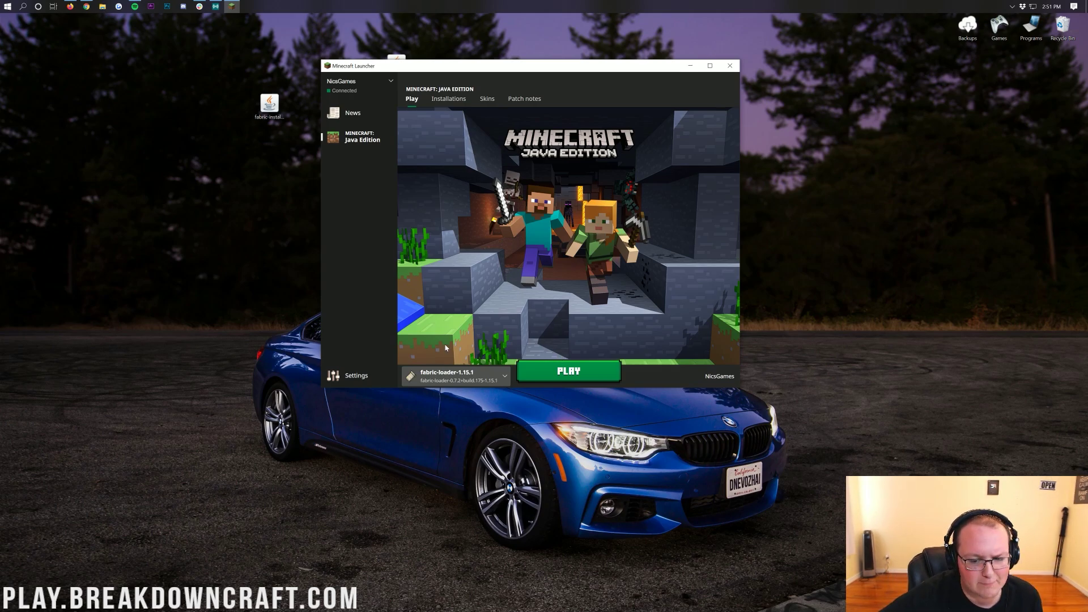
click(505, 376)
click(454, 376)
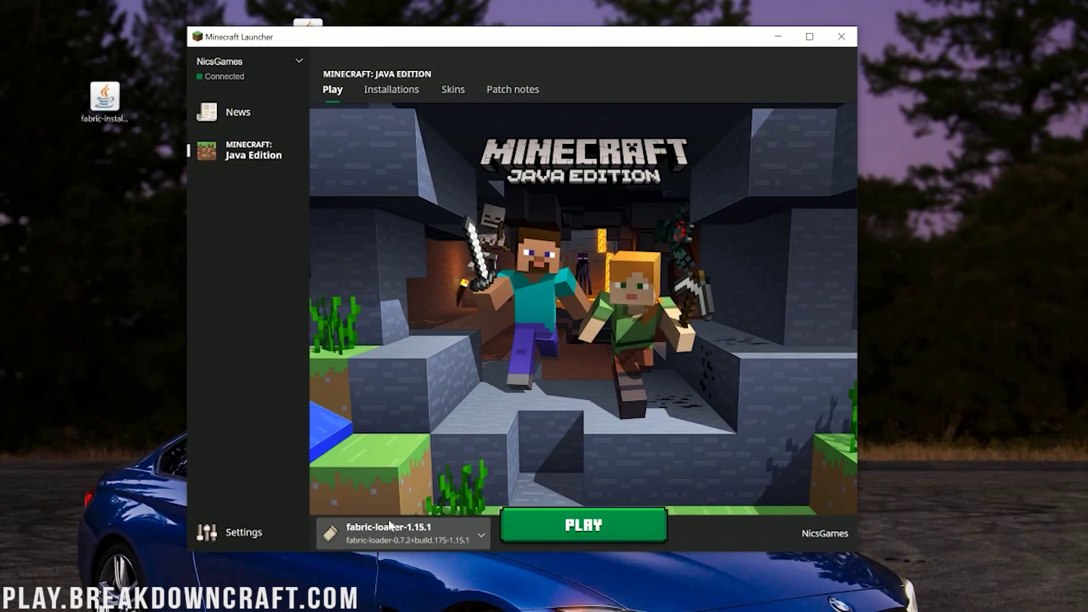
- Delete the existing Play.BreakdownCraft.com installation from the launcher's installations
click(407, 93)
click(831, 210)
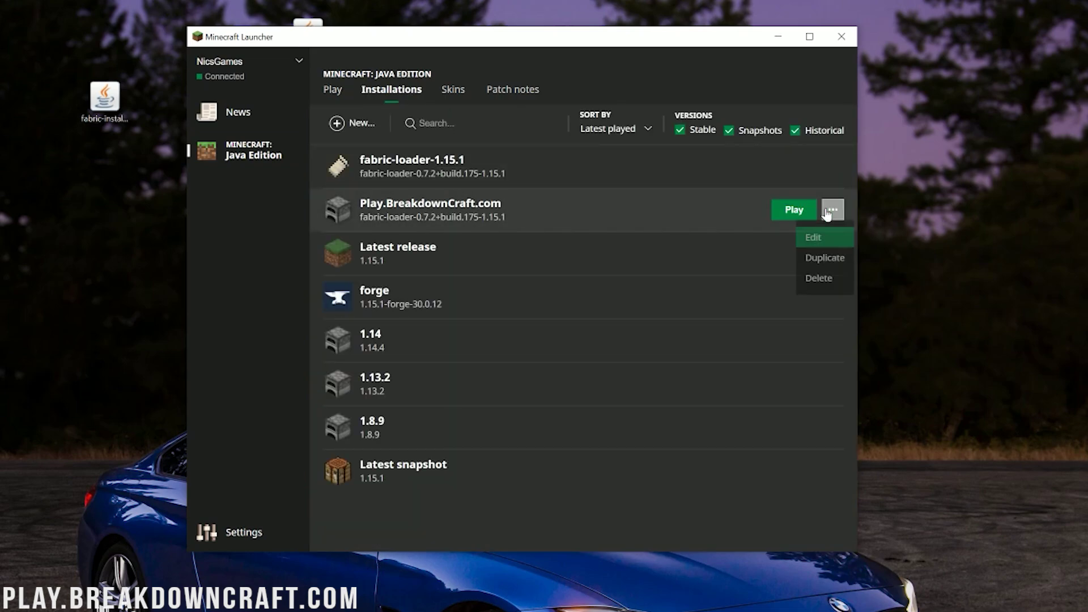
click(818, 278)
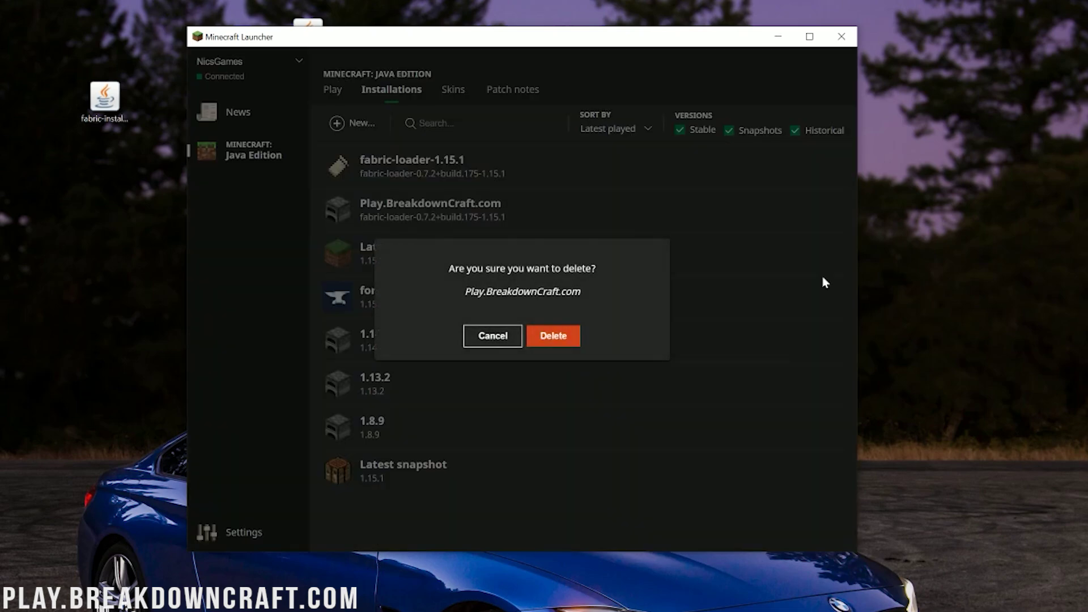
click(573, 336)
- Start a new installation named Play.BreakdownCraft.com and set its resolution to 1920x1080
click(353, 125)
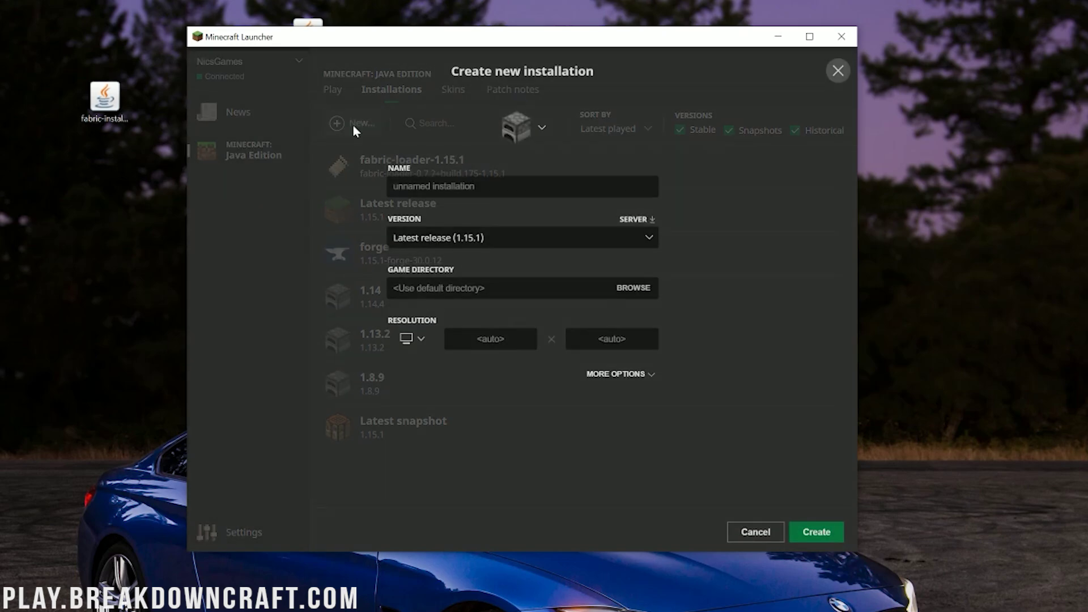
text(Play.BreakdownC)
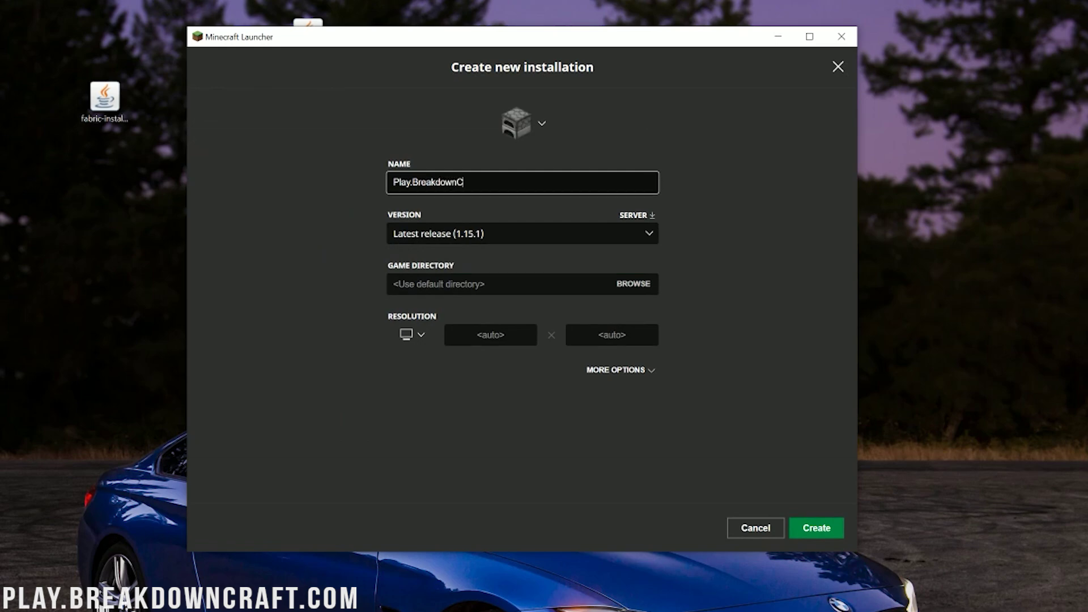
text(raft.com)
key(ctrl+a)
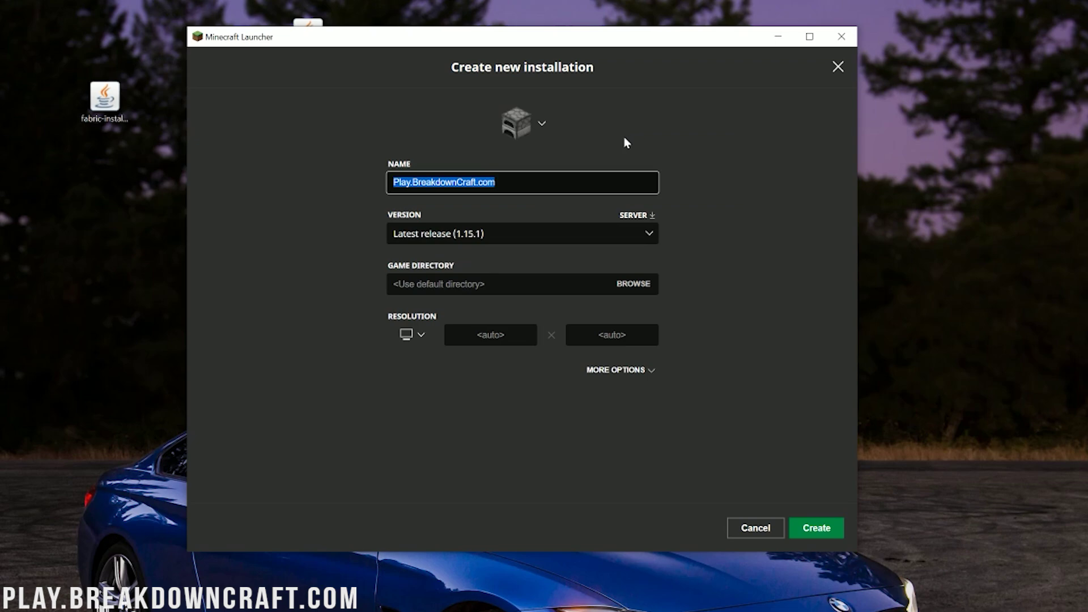
click(417, 337)
click(416, 337)
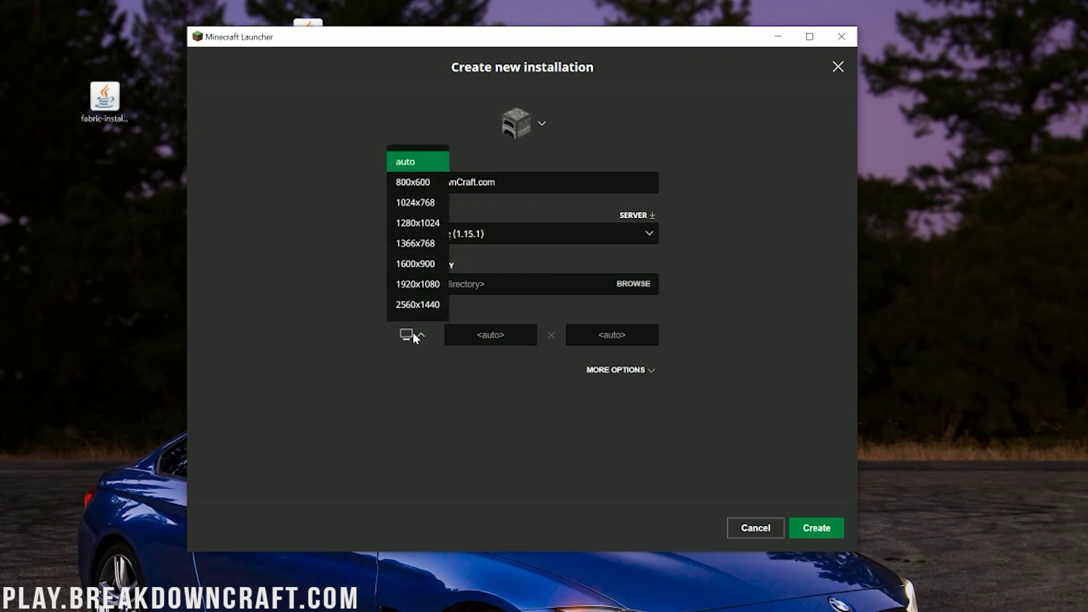
click(416, 286)
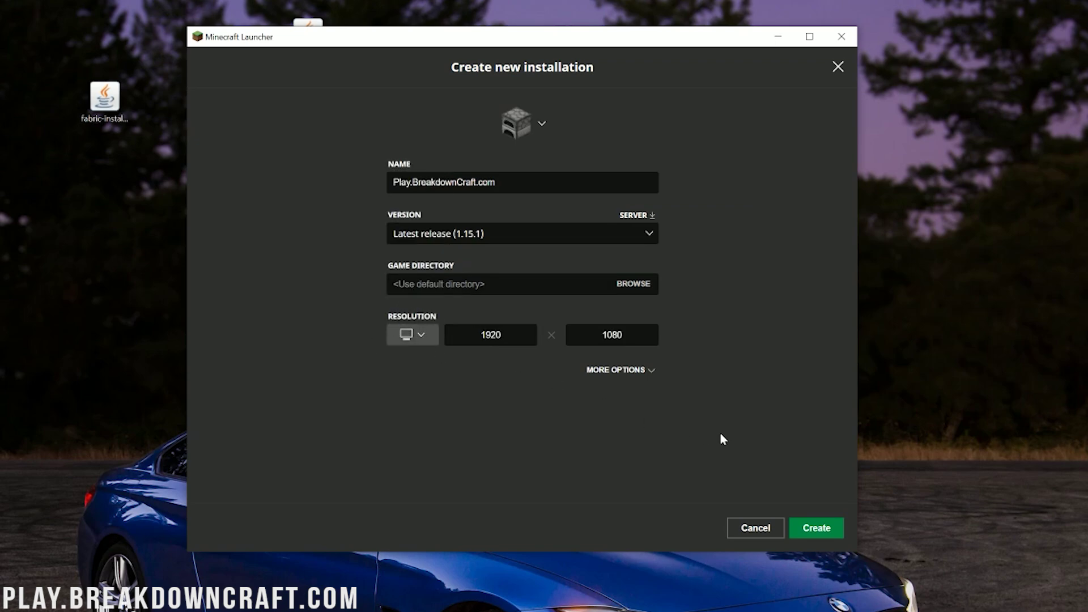
- Set the maximum memory in the new installation's JVM arguments to -Xmx4G and create the installation
click(642, 383)
click(426, 458)
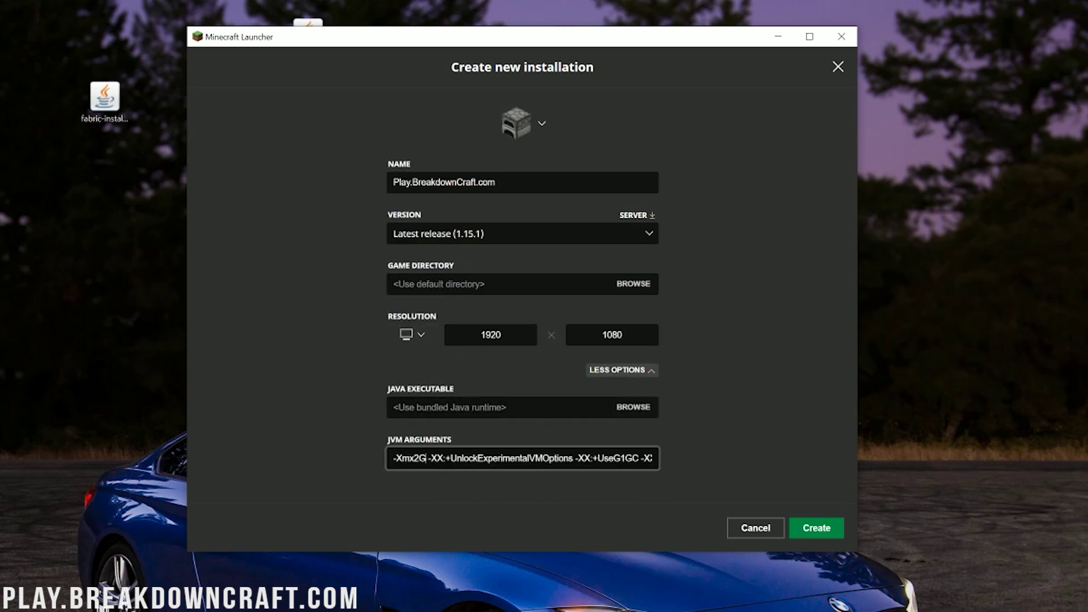
key(shift+Left)
text(6)
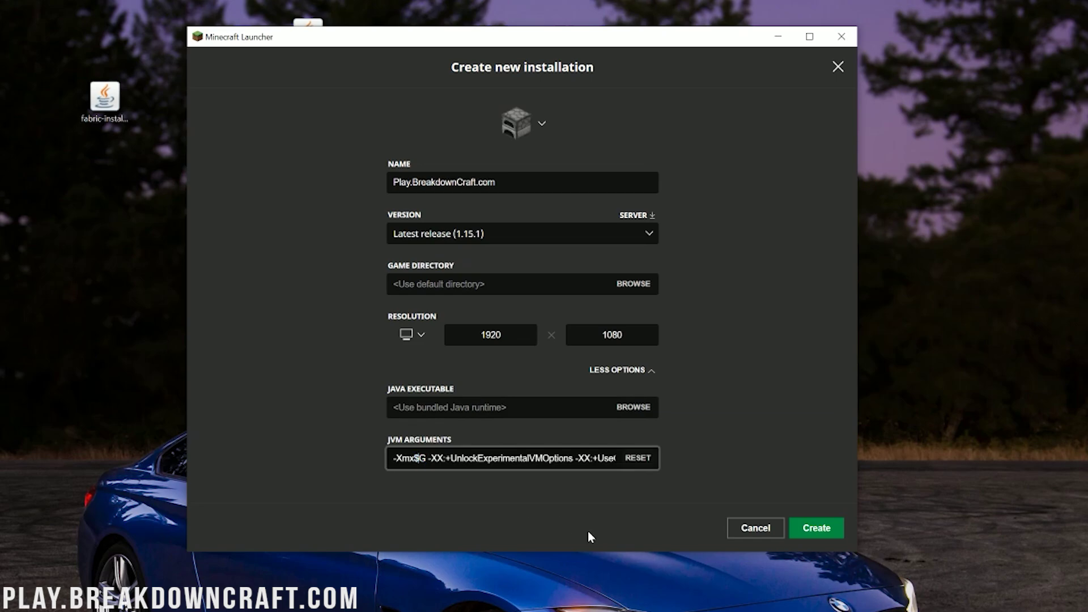
click(754, 444)
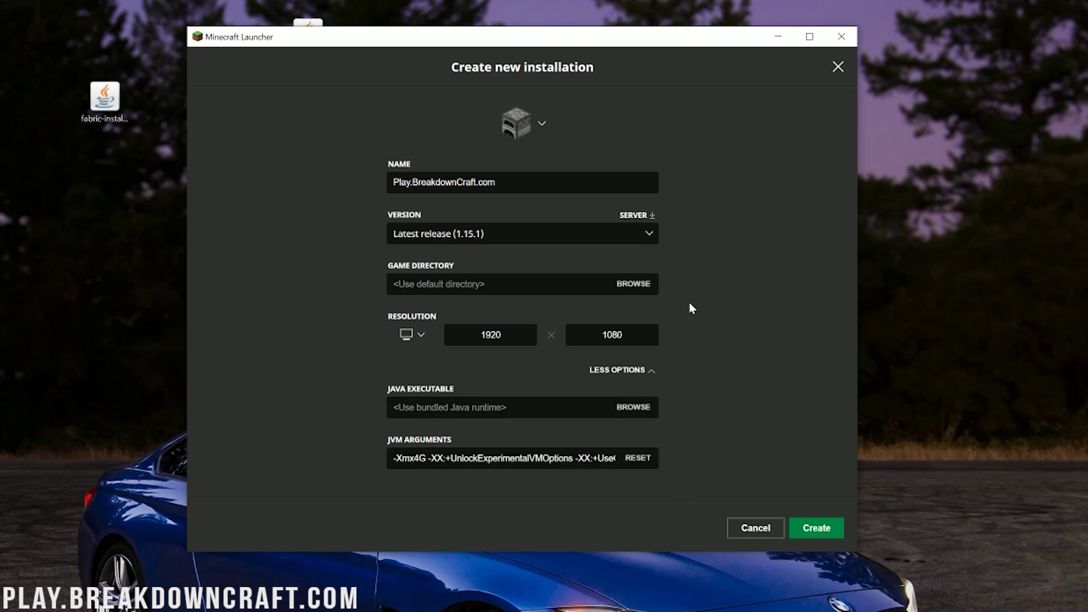
click(812, 533)
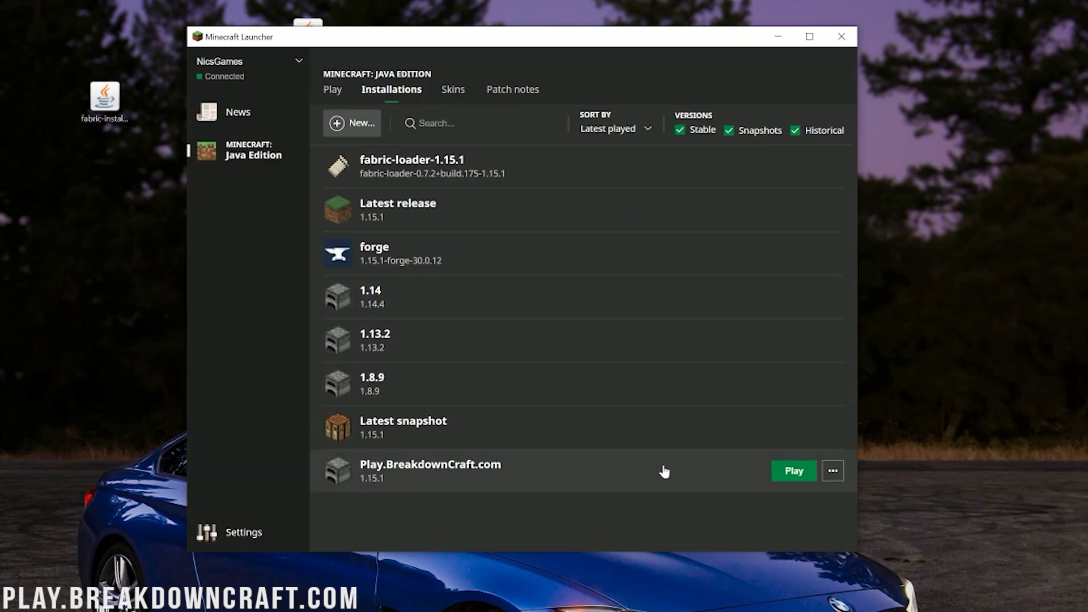
- Edit the Play.BreakdownCraft.com installation to use version release fabric-loader-0.7.2+build.175-1.15.1 and save it
click(833, 469)
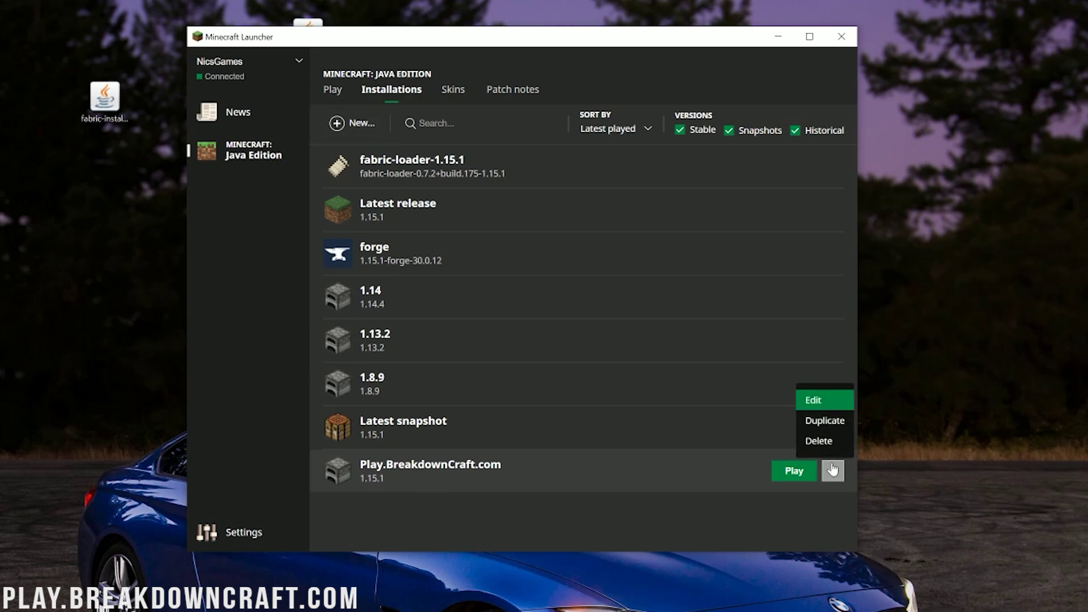
click(833, 470)
click(832, 469)
click(814, 401)
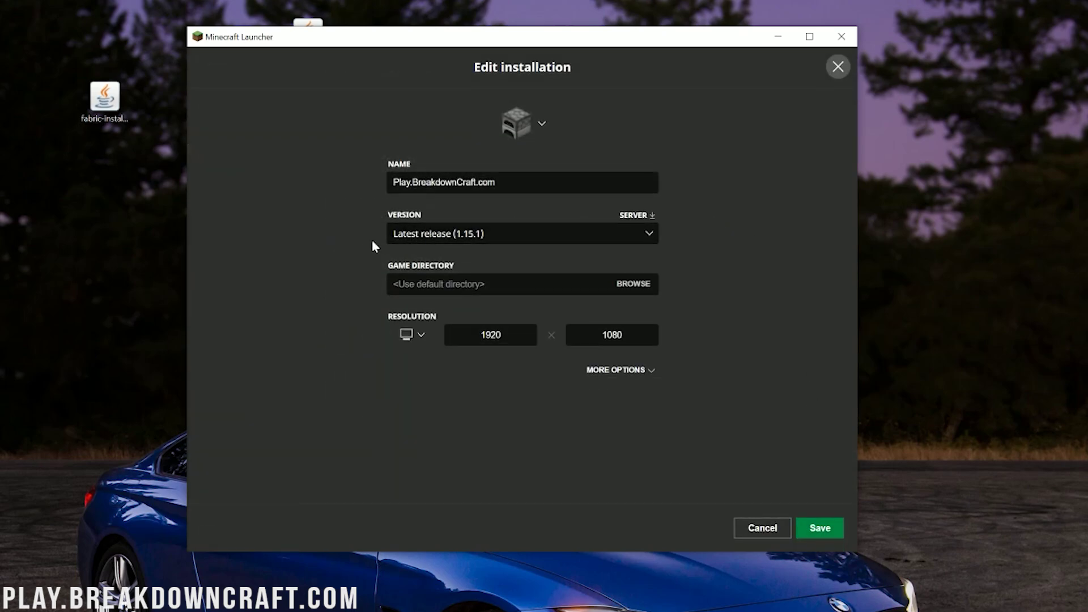
click(491, 238)
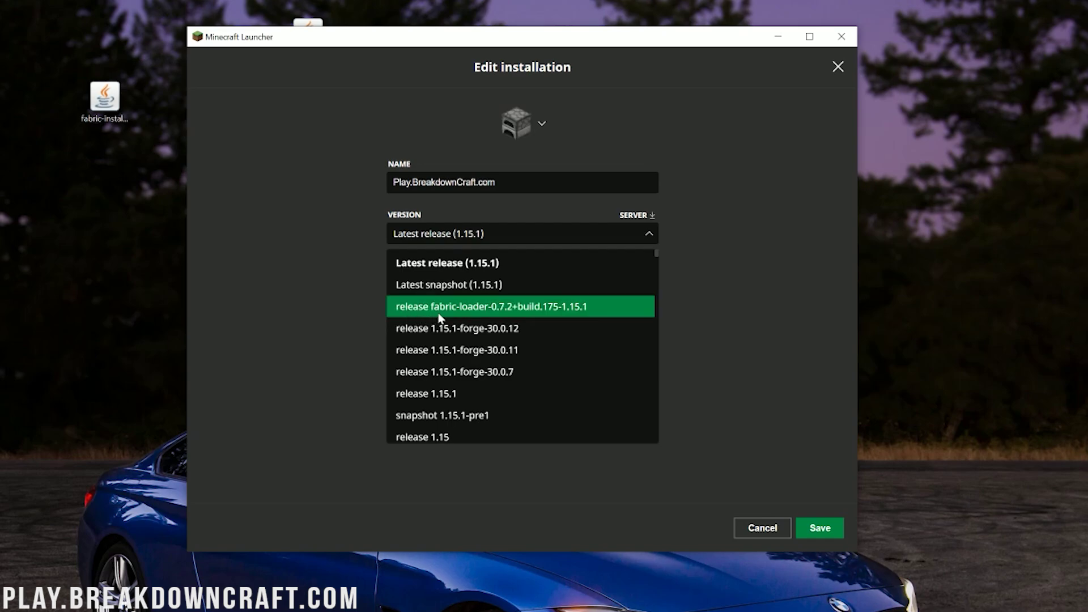
click(482, 309)
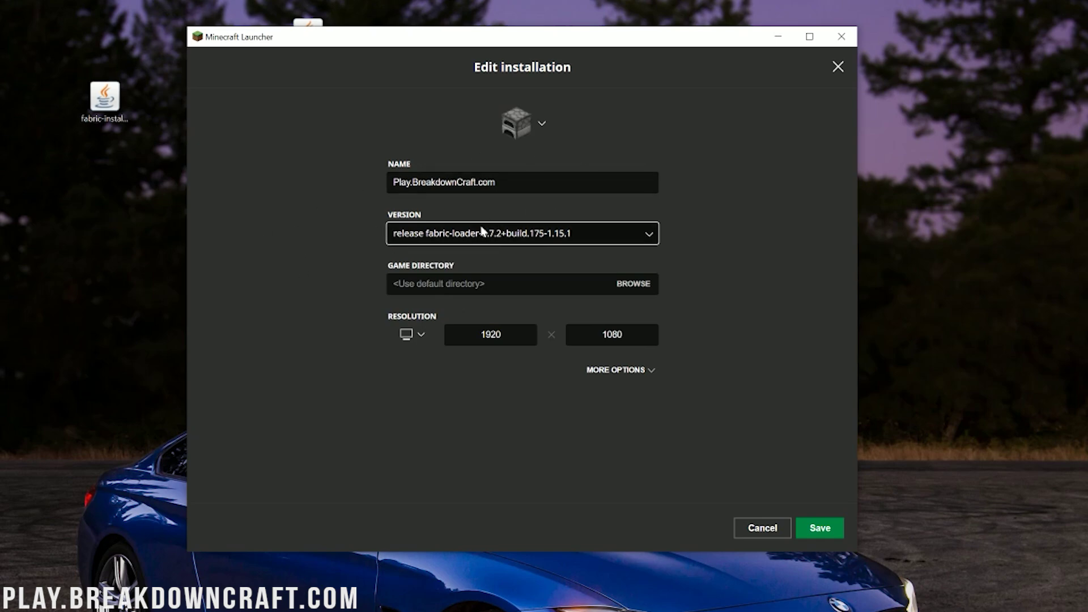
click(820, 528)
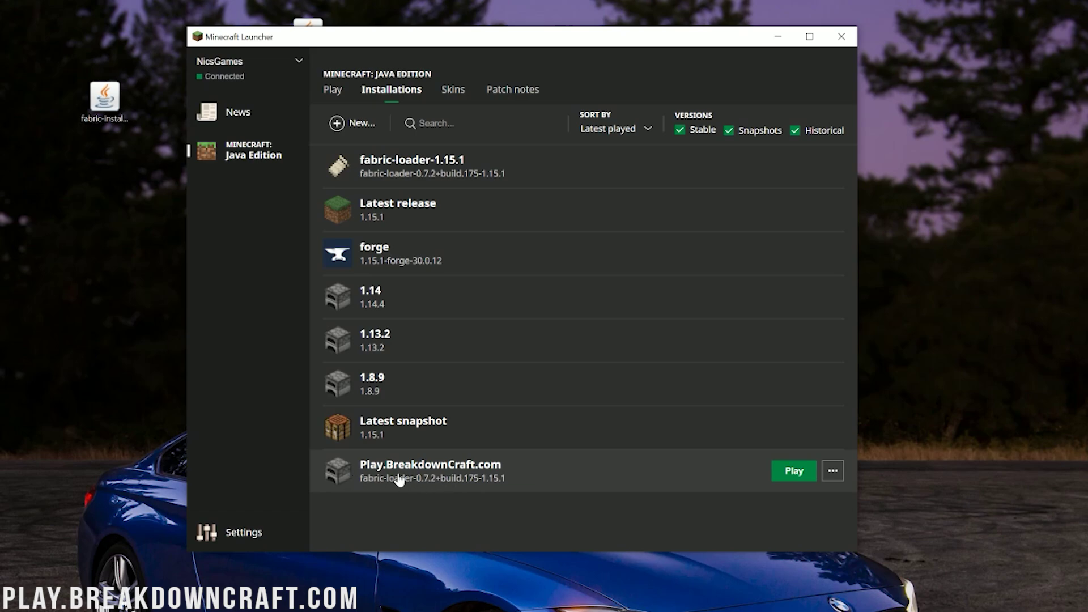
- Launch the Play.BreakdownCraft.com installation, refresh the multiplayer server list, and join the Play.BreakdownCraft.com server
click(788, 472)
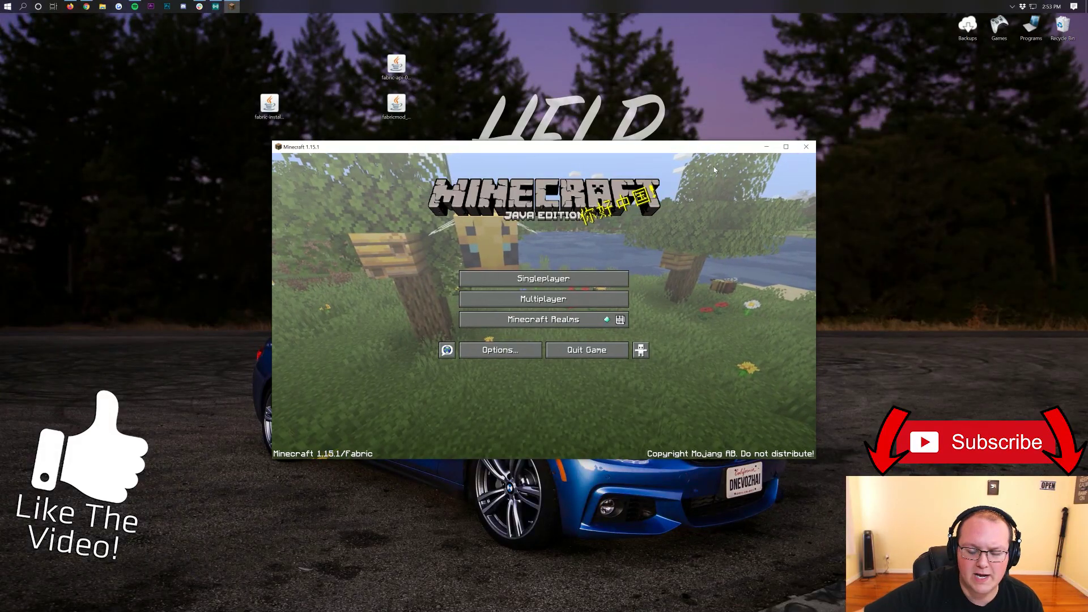
click(543, 299)
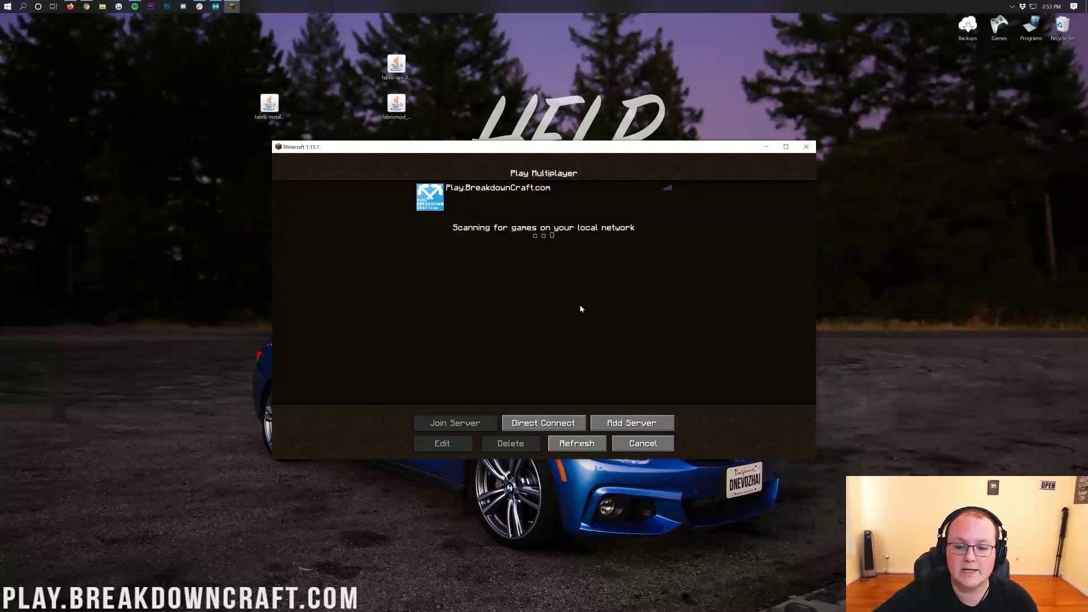
click(587, 449)
click(434, 199)
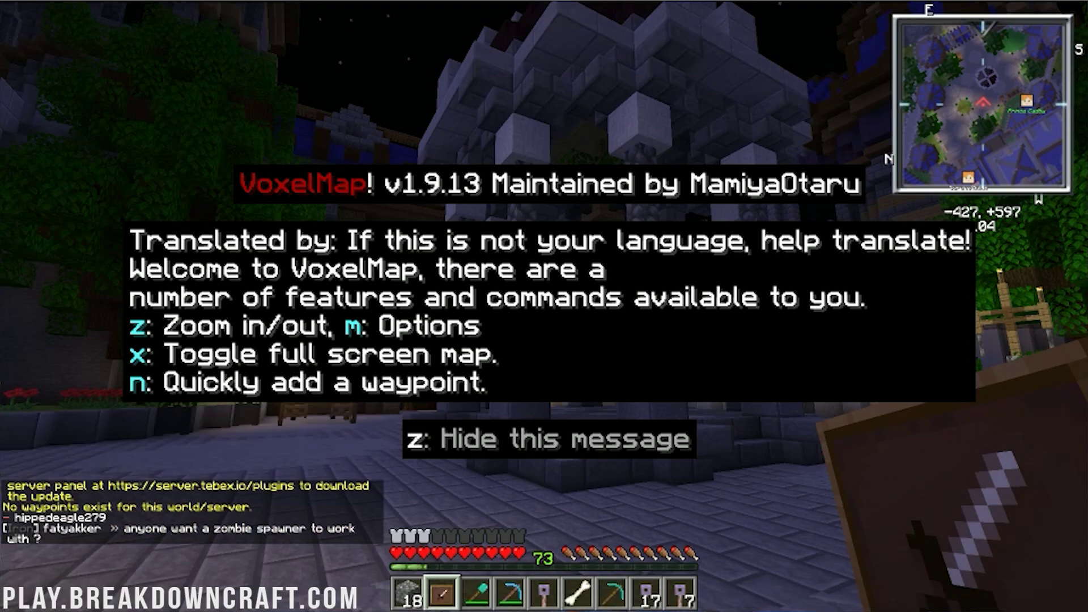
- Hide the VoxelMap welcome message and look around the surrounding area on the full VoxelMap world map
key(z)
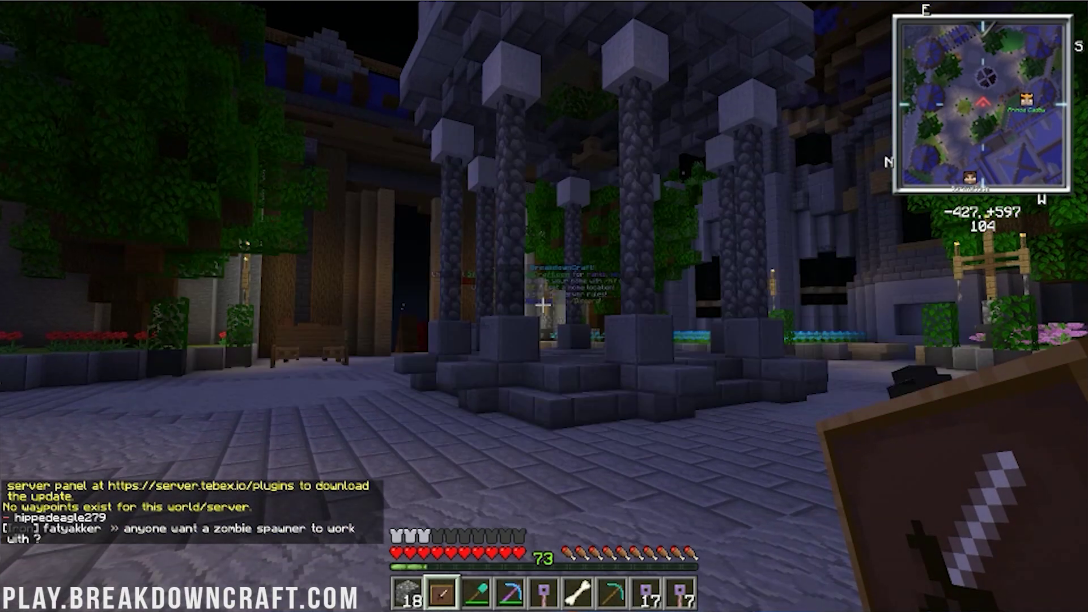
key(m)
mouse_move(546, 312)
mouse_down()
mouse_move(554, 287)
mouse_move(502, 311)
mouse_move(461, 301)
mouse_up()
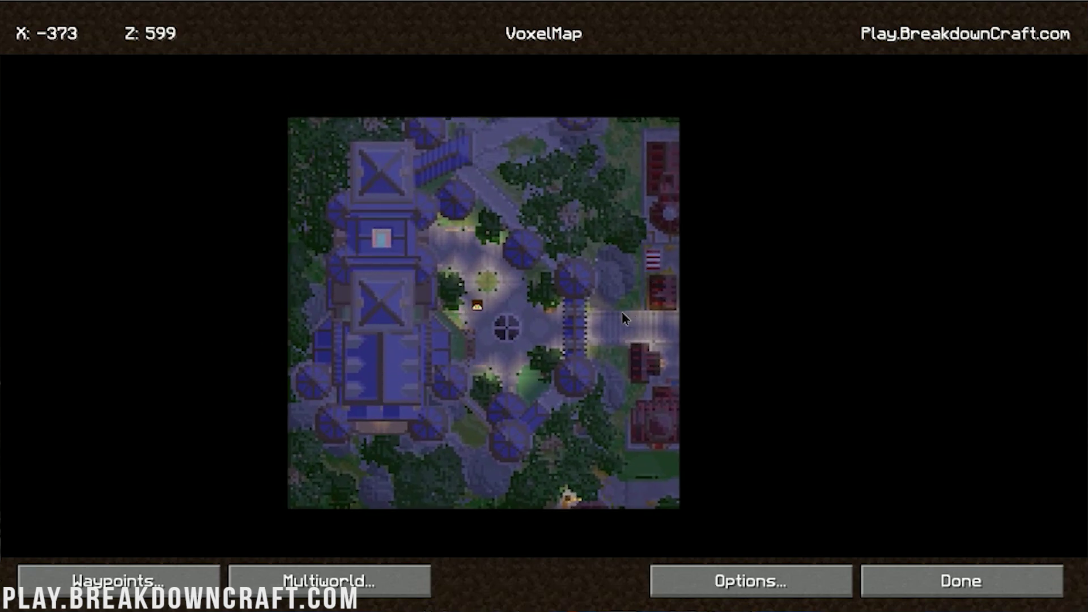
drag(623, 317, 532, 248)
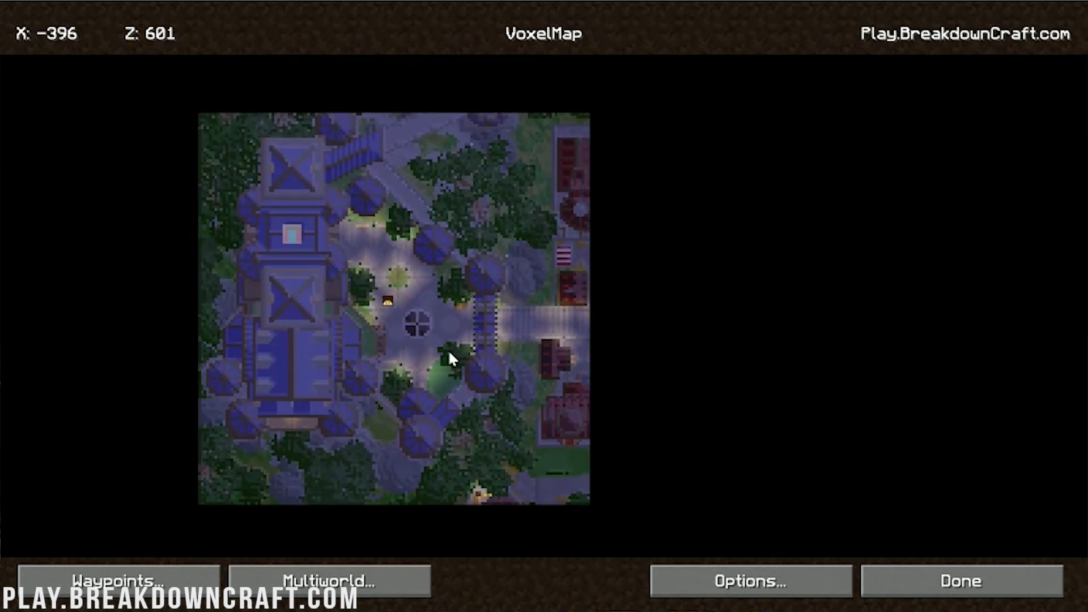
- Create an enabled Overworld waypoint named Spawn at the current position and return to the game
click(131, 595)
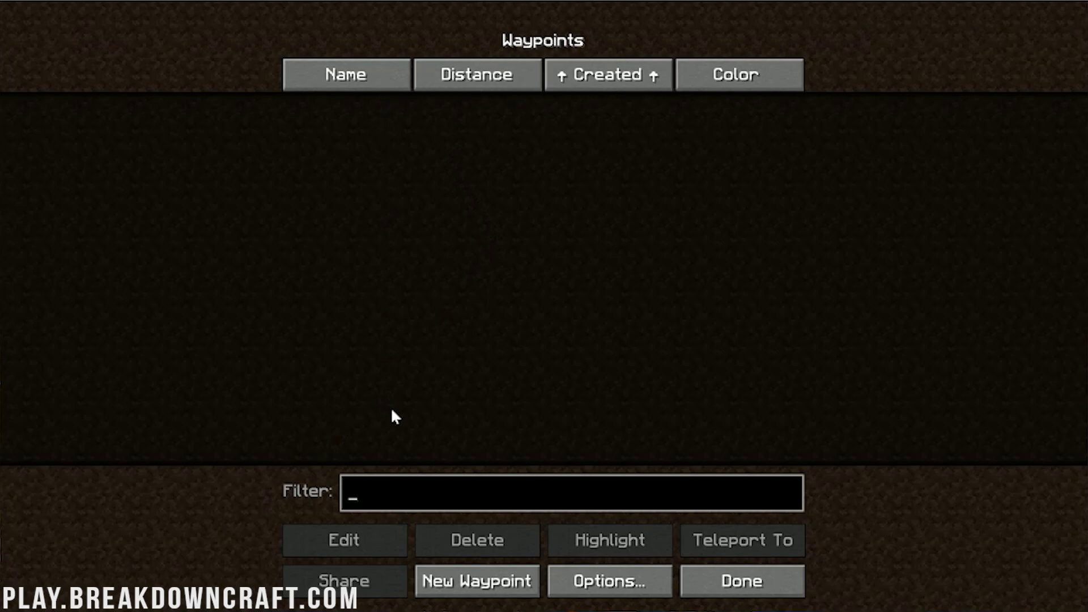
click(461, 579)
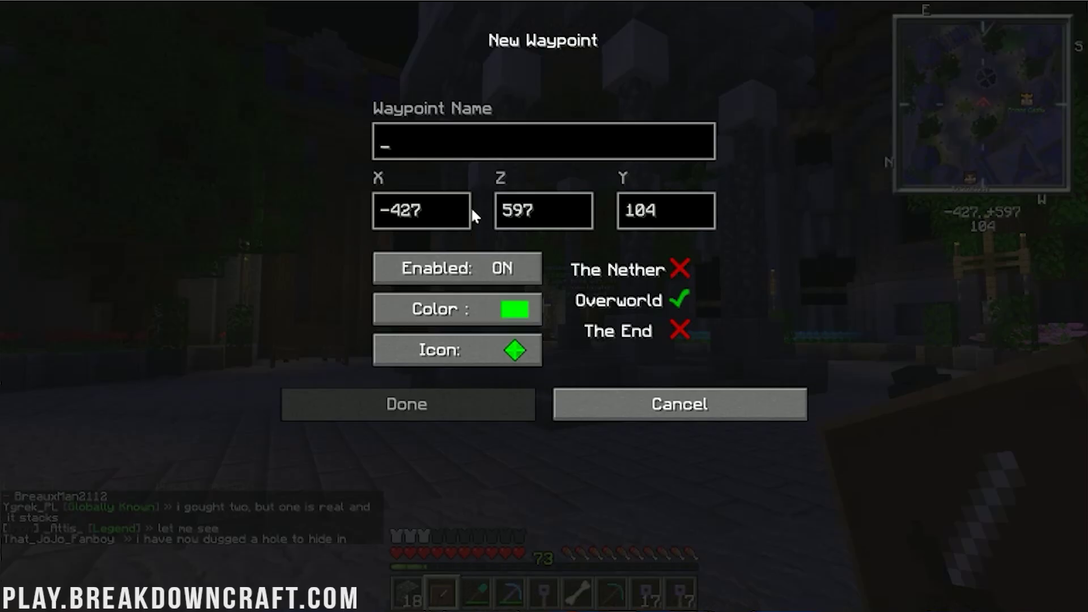
text(Spawn)
click(442, 404)
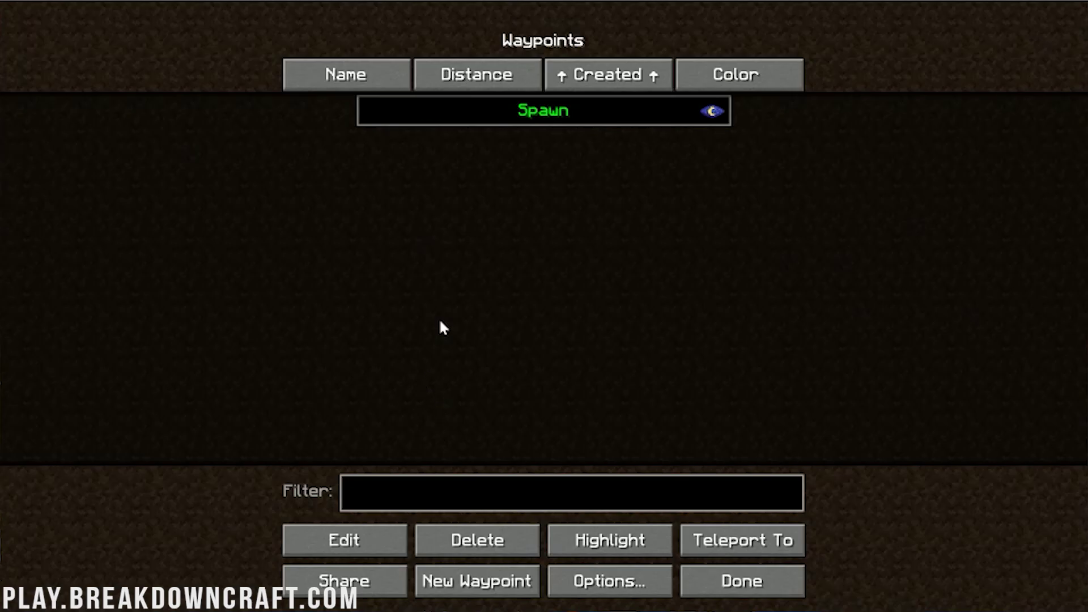
key(Escape)
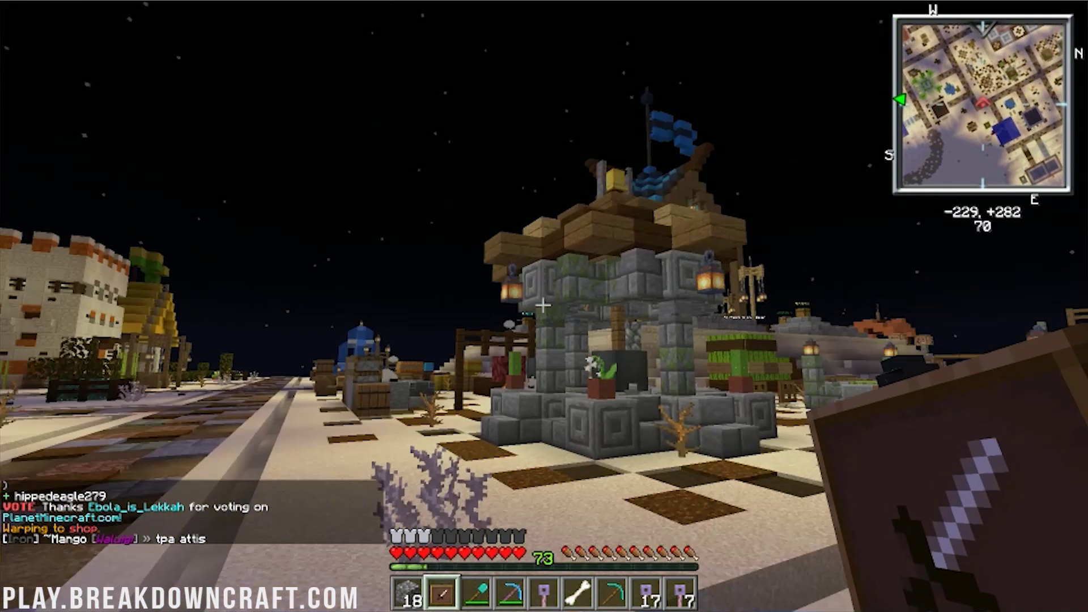
- Create an enabled Overworld waypoint named Shop at the current position (X -229, Z 282, Y 70) and return to the game
key(e)
key(e)
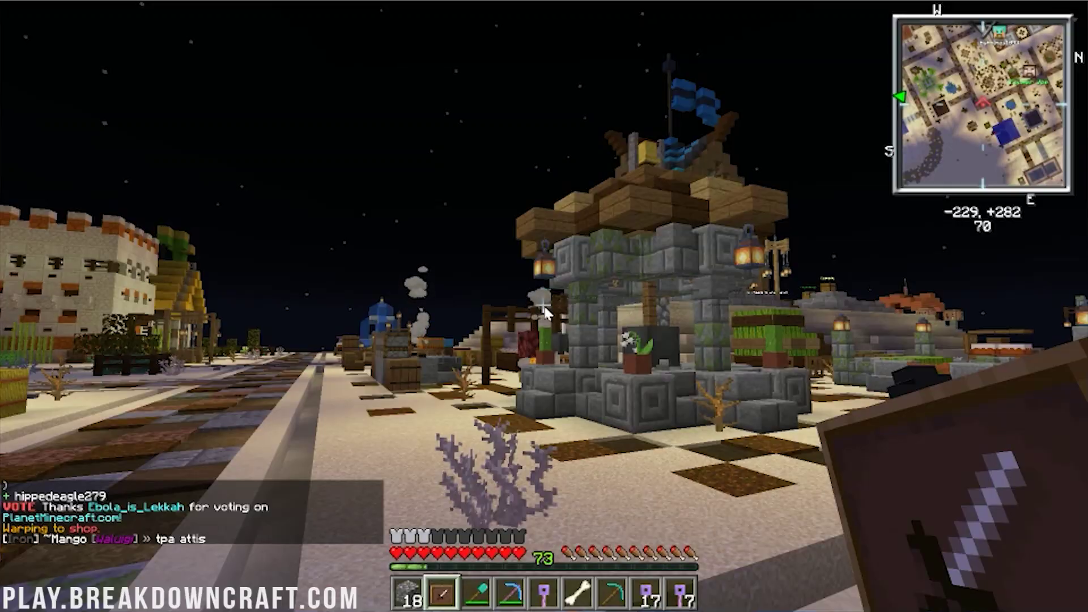
key(m)
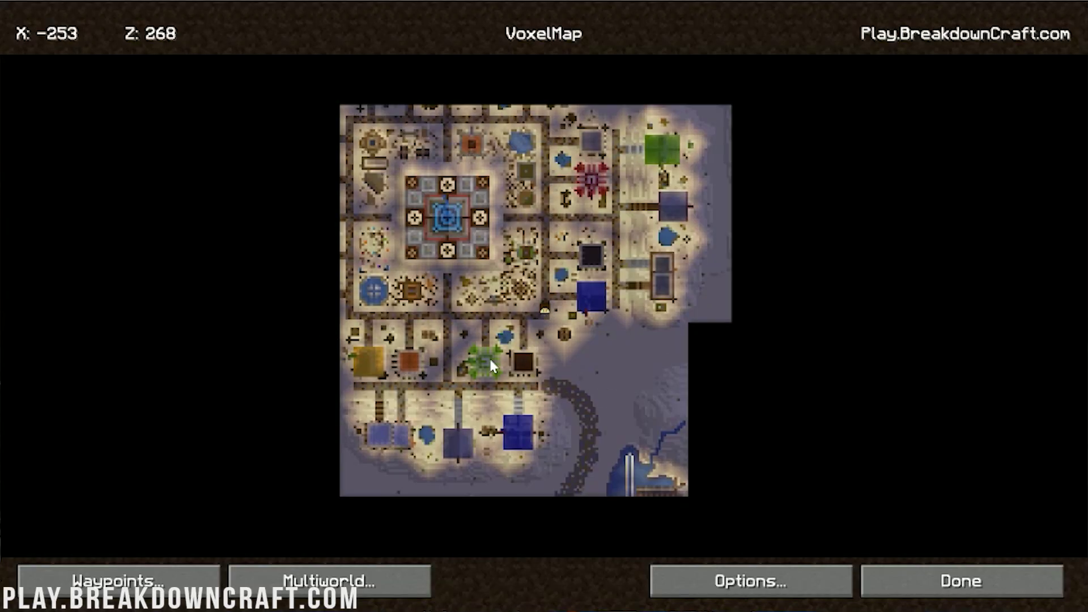
click(170, 581)
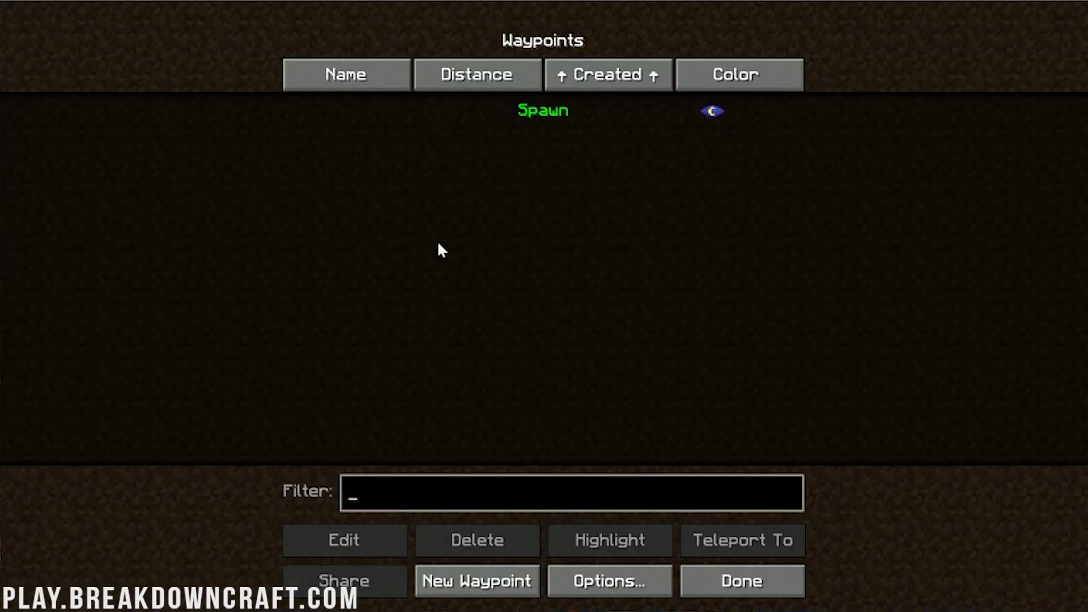
click(477, 581)
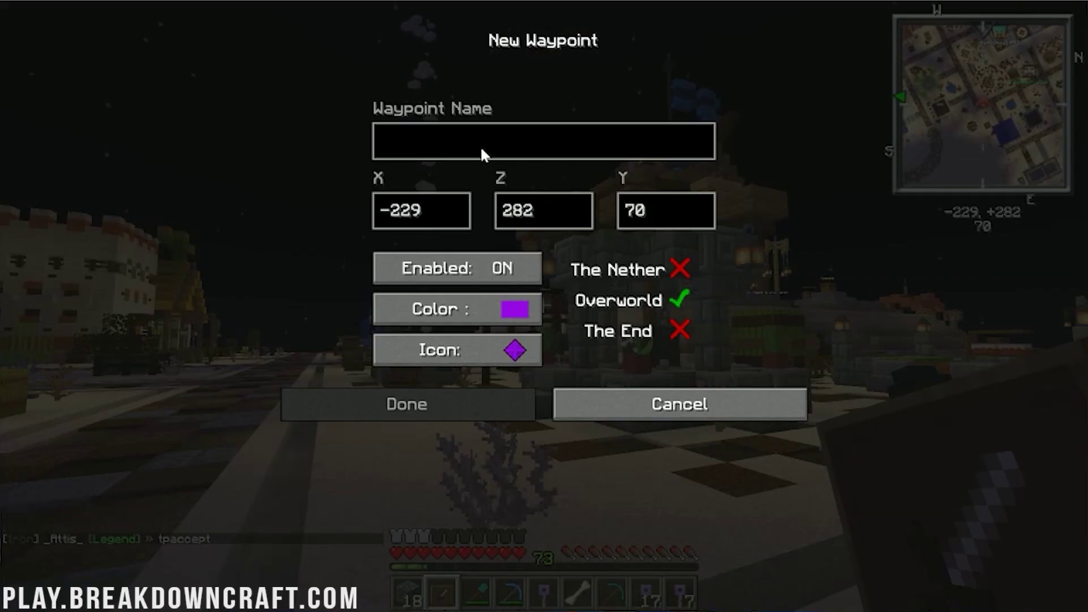
text(Shop)
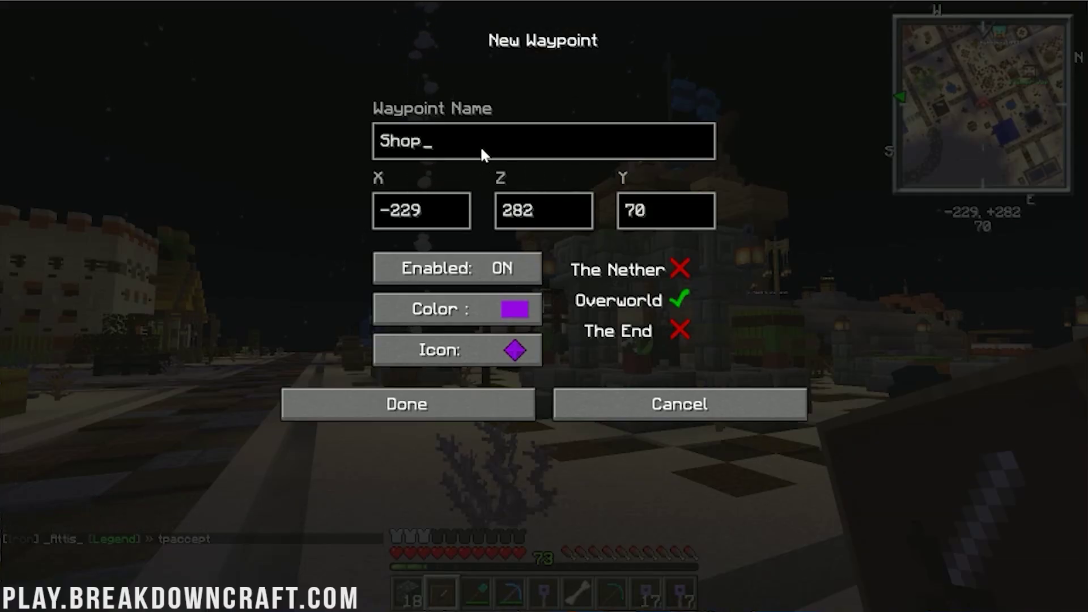
click(513, 413)
click(696, 583)
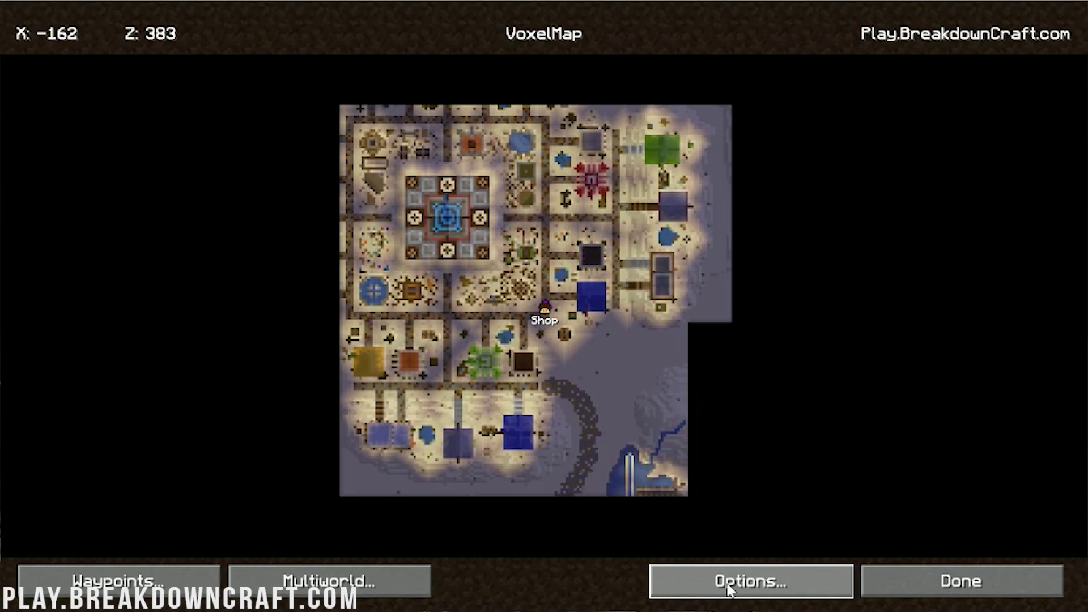
click(917, 592)
- Walk west along the paved road away from the Shop waypoint while watching the minimap
key(w)
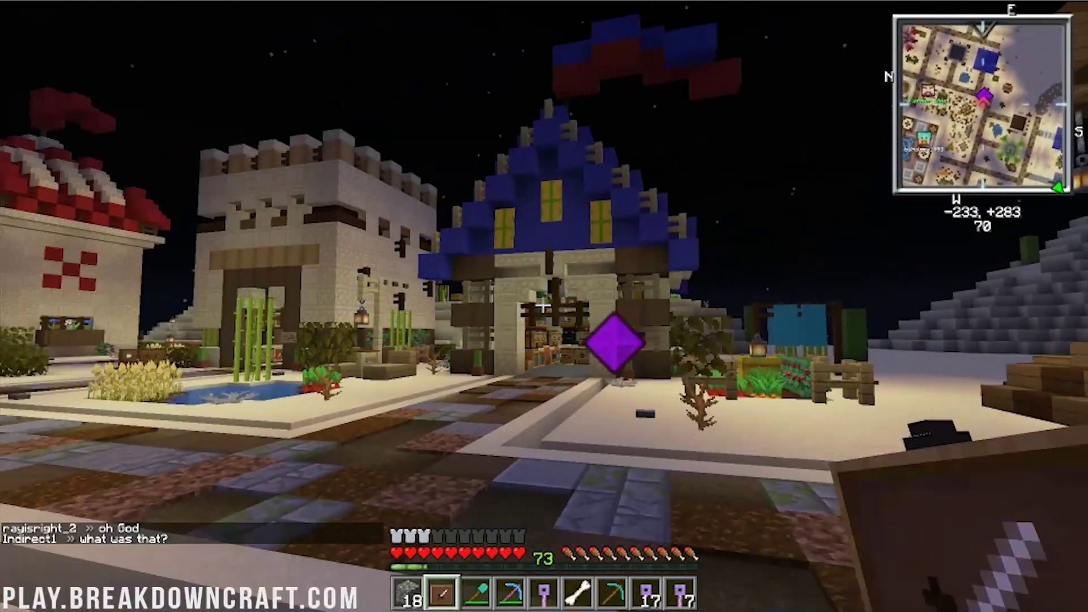
key(w)
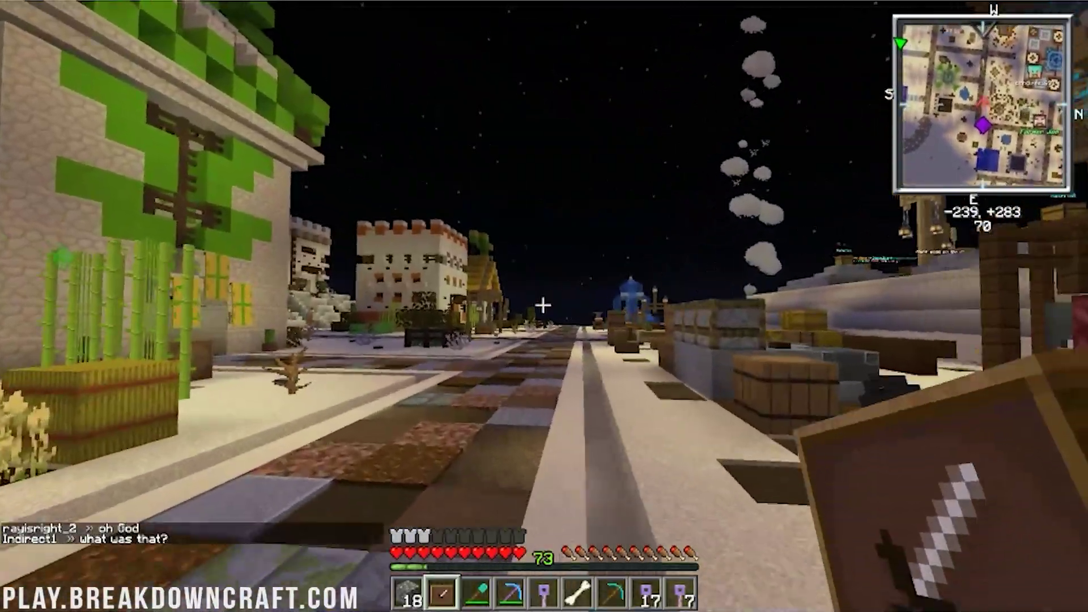
key(w)
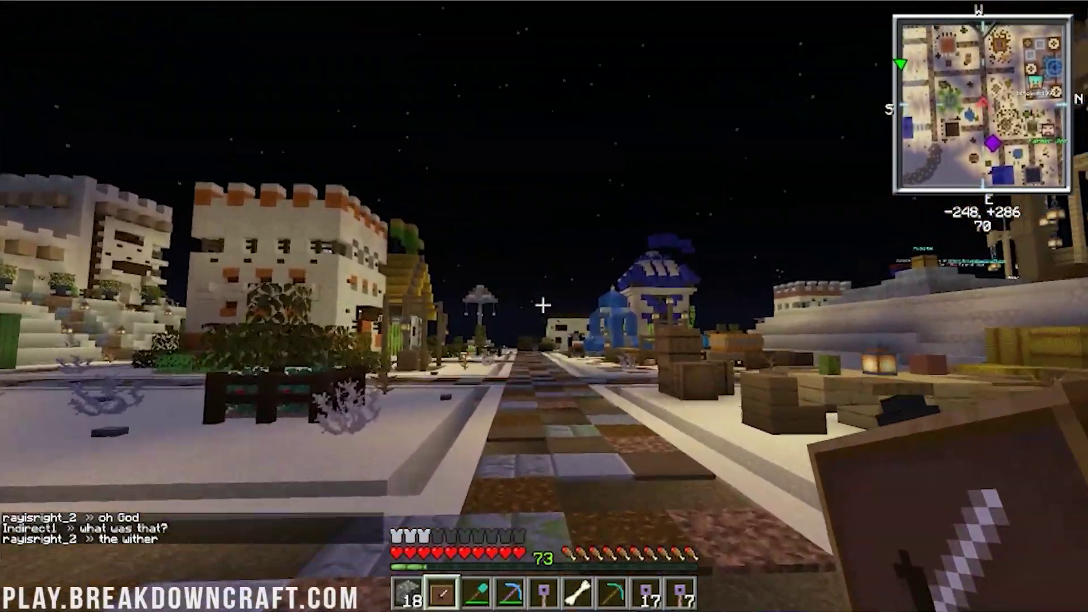
key(m)
key(m)
key(w)
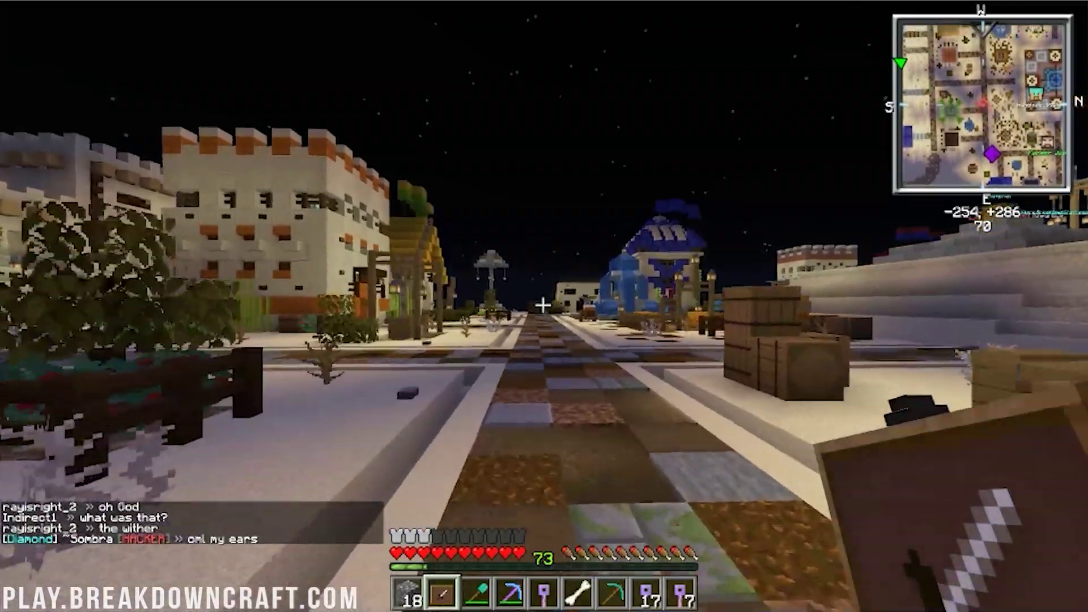
key(w)
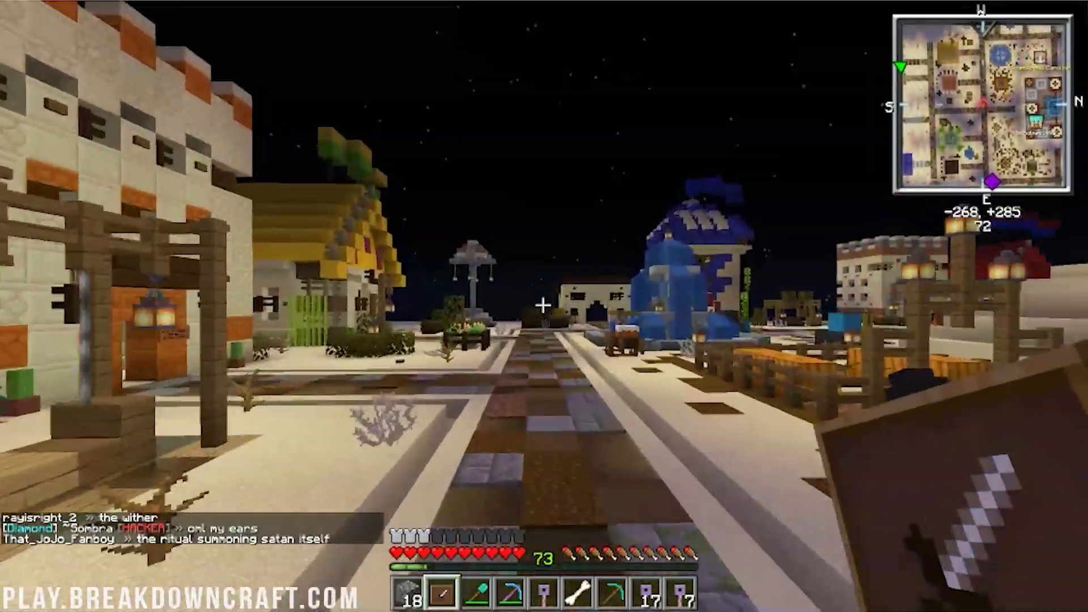
- Look over the full world map, inspect the Spawn and Shop entries in the waypoint list, and open the Minimap Options
key(m)
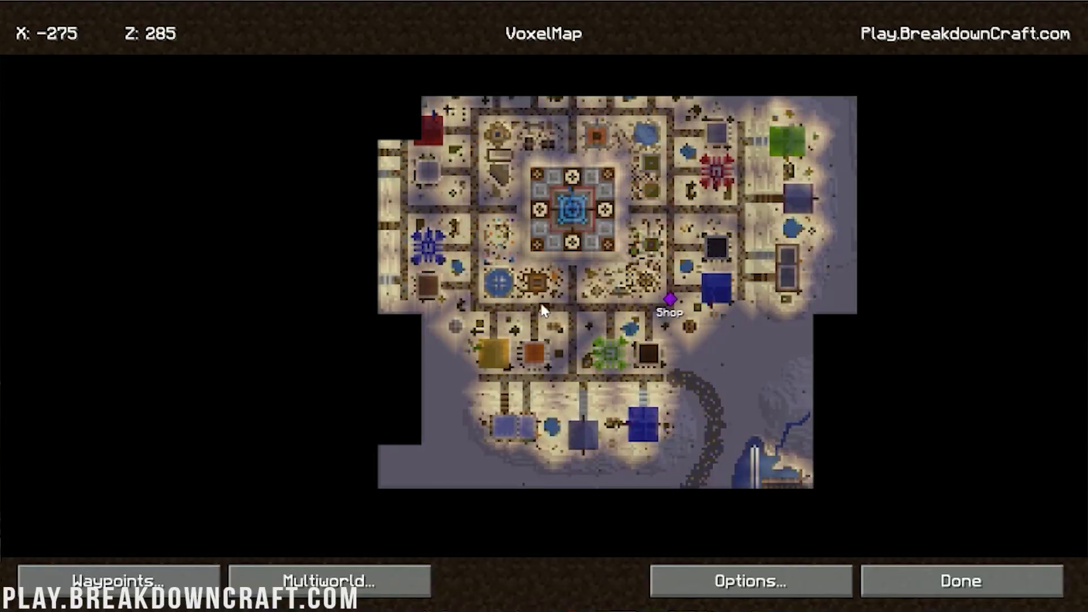
drag(649, 277, 588, 405)
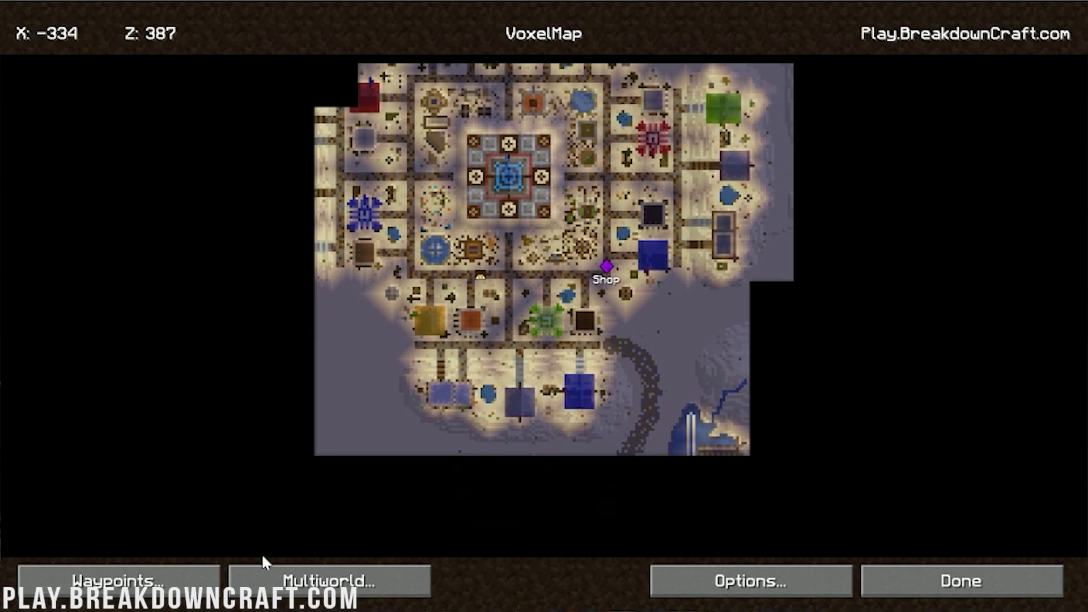
click(210, 579)
click(547, 132)
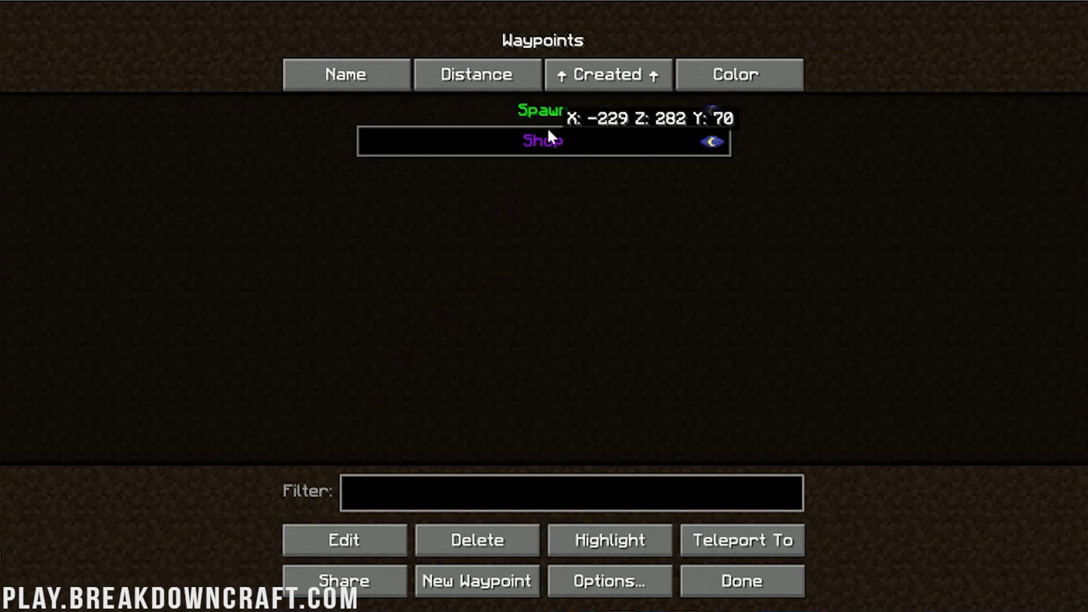
click(539, 116)
click(529, 148)
click(471, 111)
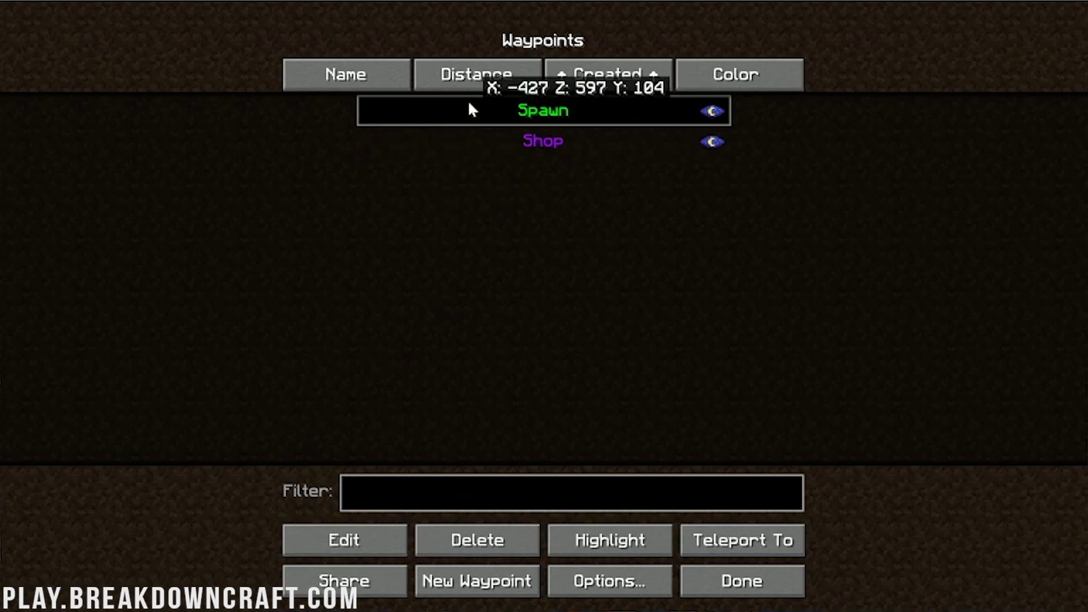
click(737, 581)
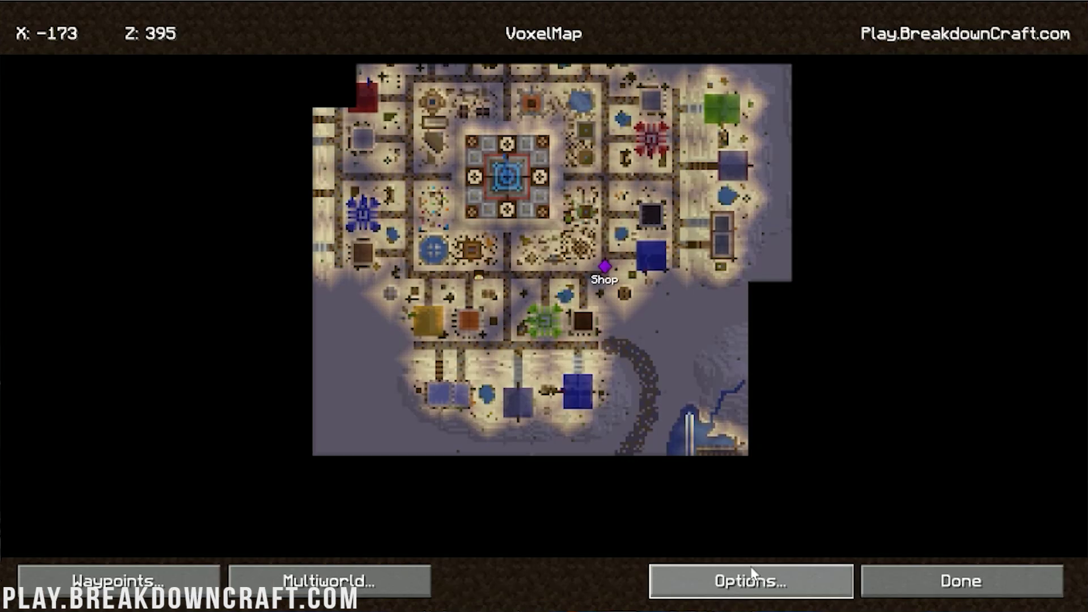
click(840, 590)
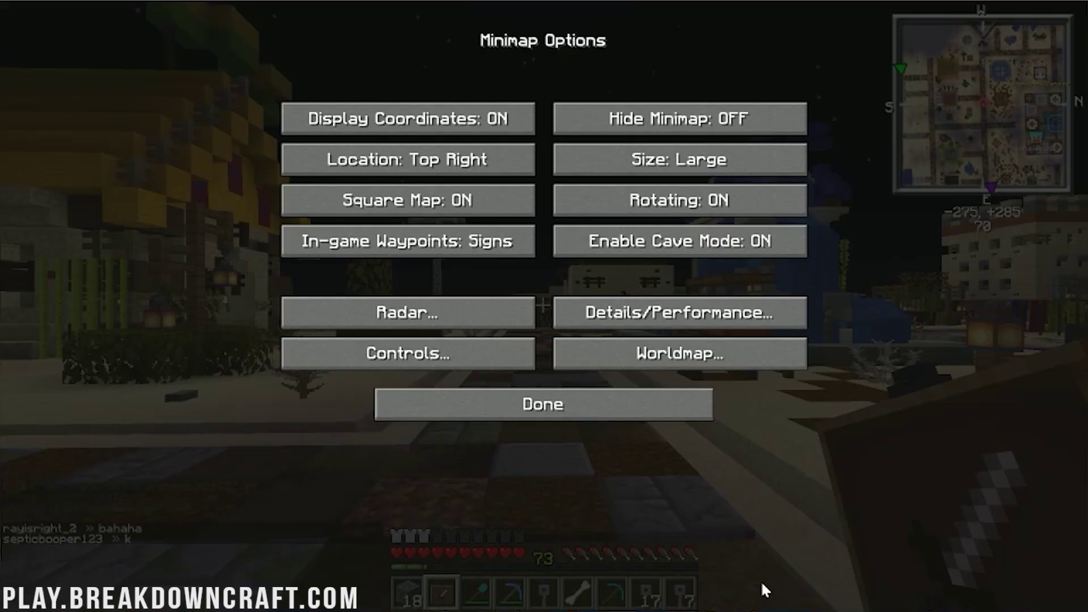
- Try hiding the minimap and its coordinates, and restore both to being displayed
click(626, 133)
click(625, 134)
click(626, 134)
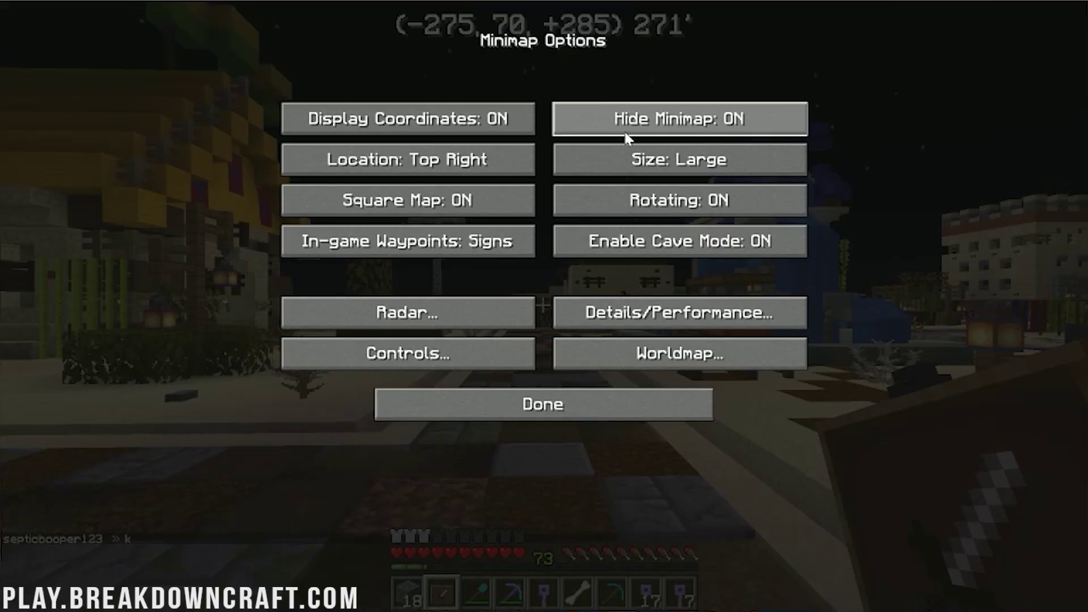
click(602, 114)
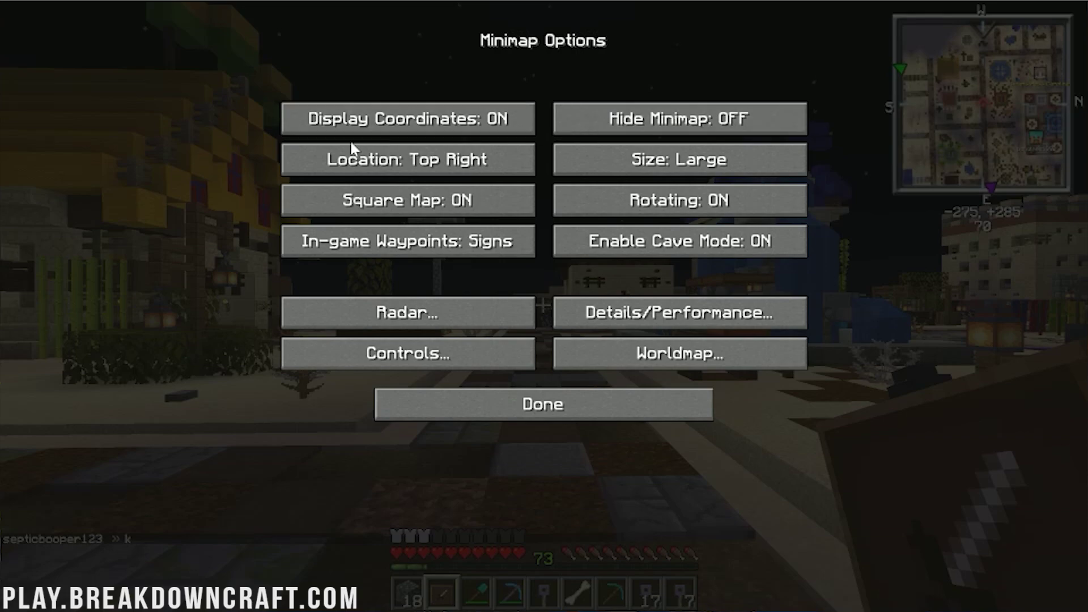
click(558, 118)
click(446, 126)
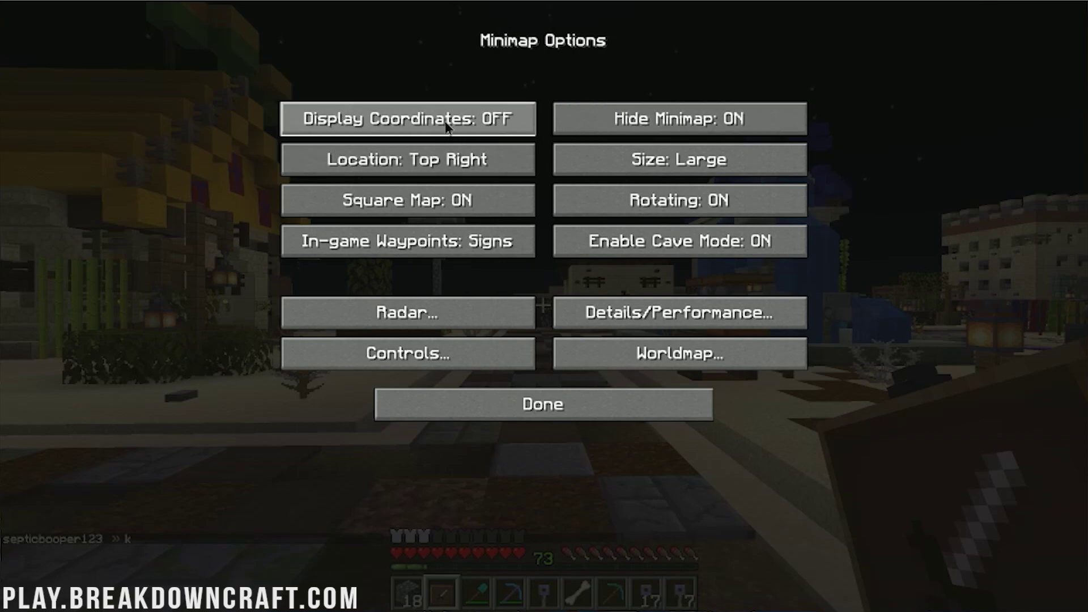
click(446, 126)
click(558, 122)
- Cycle through the minimap sizes and set the size to XXL
click(660, 169)
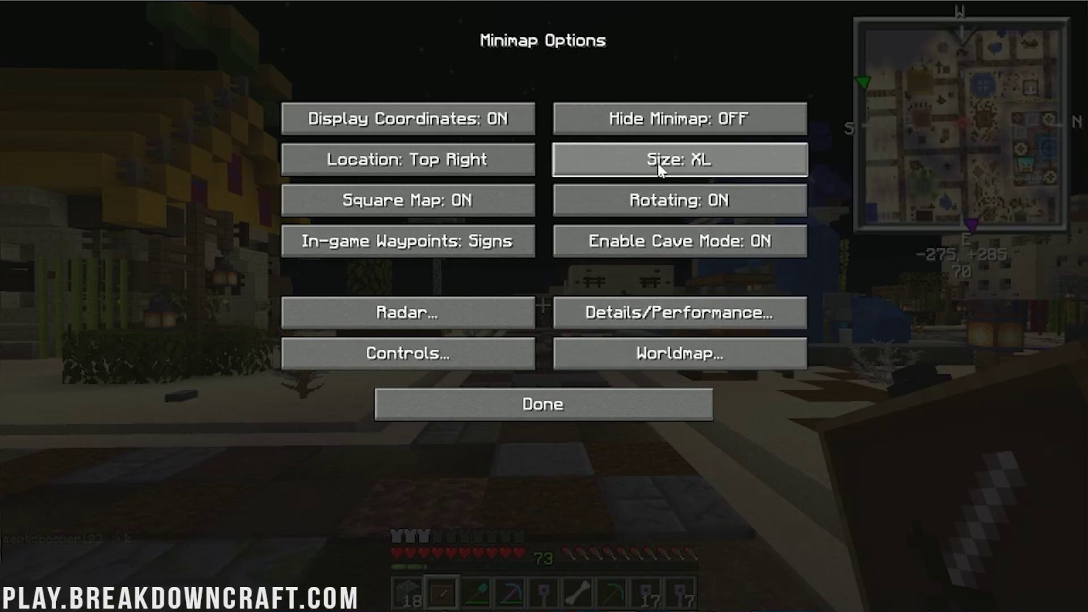
click(660, 169)
click(660, 169)
click(661, 169)
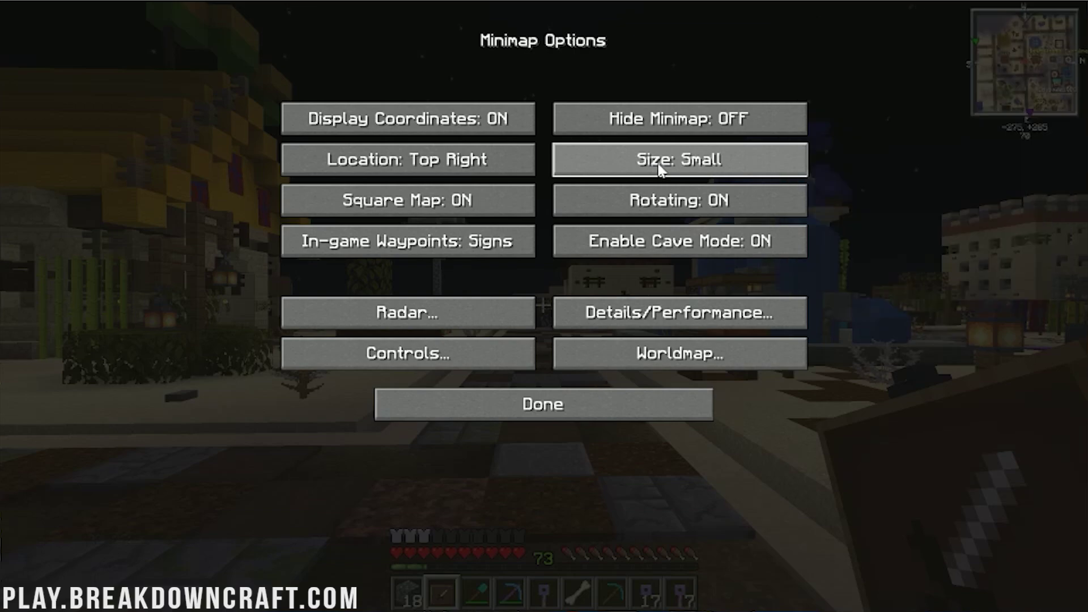
triple_click(660, 169)
triple_click(660, 169)
double_click(661, 169)
double_click(660, 169)
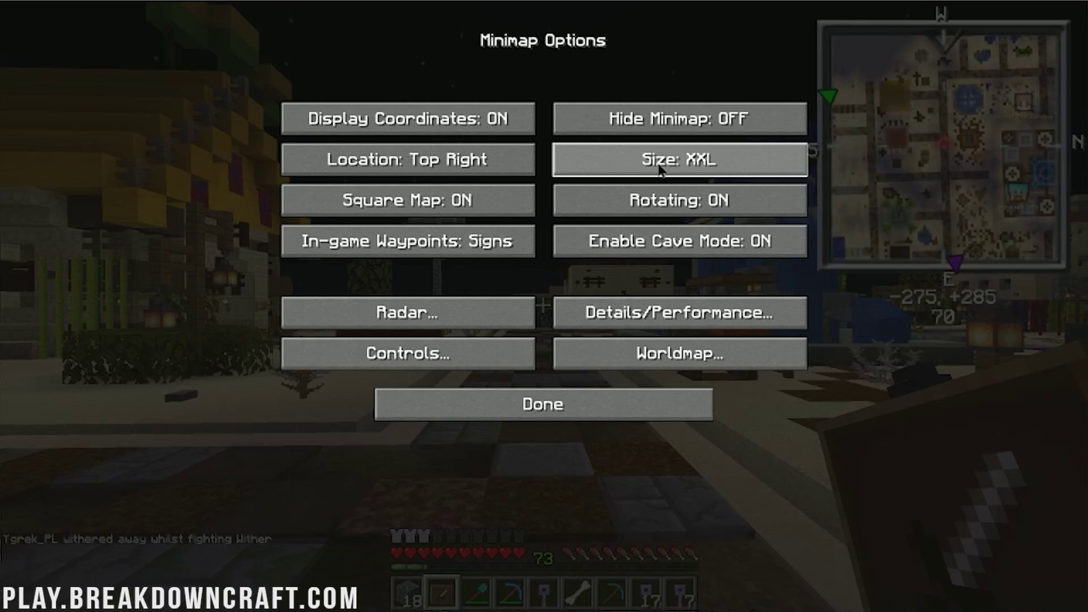
- Turn Square Map off to give the minimap a round shape
click(486, 199)
click(486, 199)
click(485, 199)
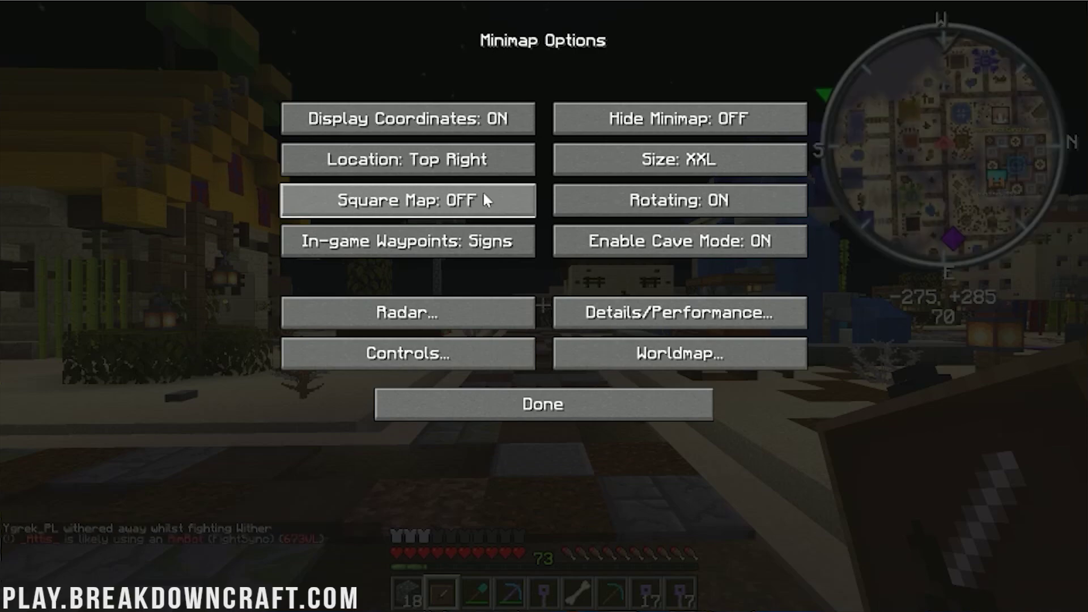
- Try the minimap with rotation off and switch Rotating back on
click(697, 207)
click(697, 208)
click(697, 208)
click(697, 208)
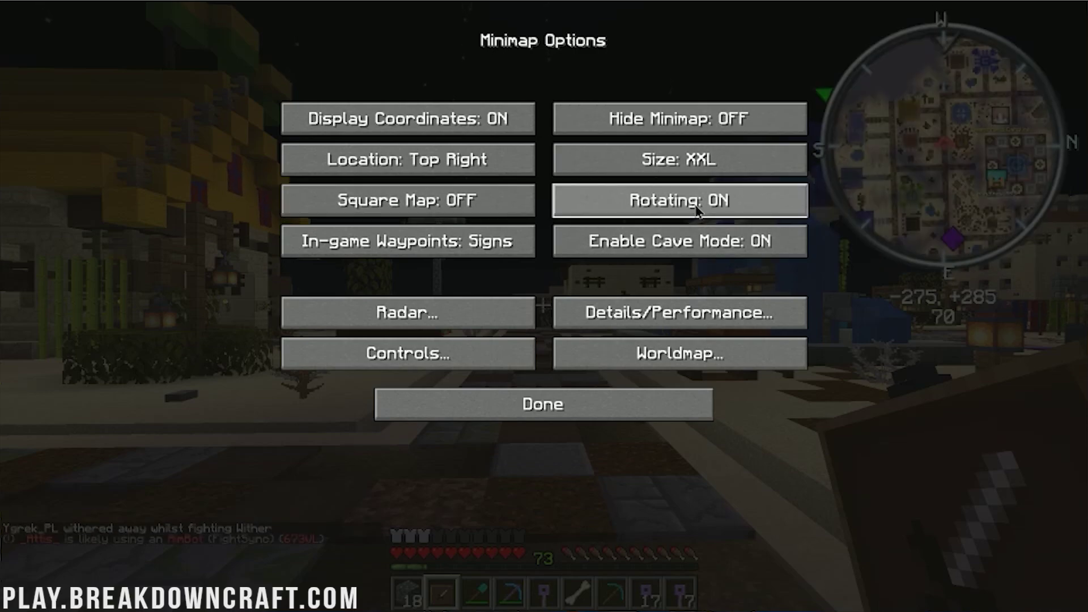
double_click(697, 207)
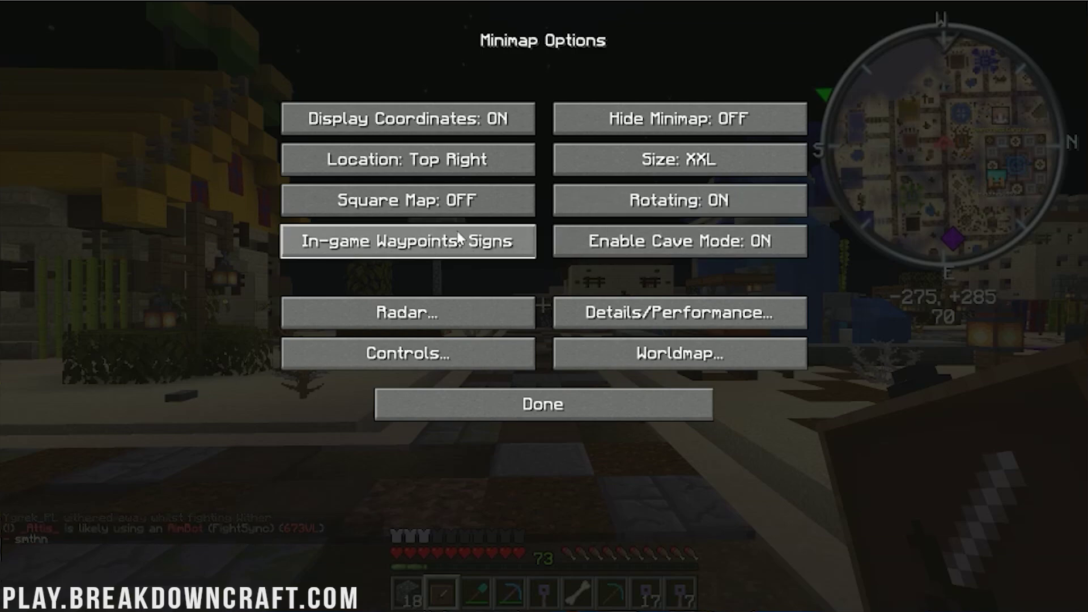
- Set In-game Waypoints to Both, then close the options and the world map to return to the game
click(428, 256)
click(396, 254)
click(396, 254)
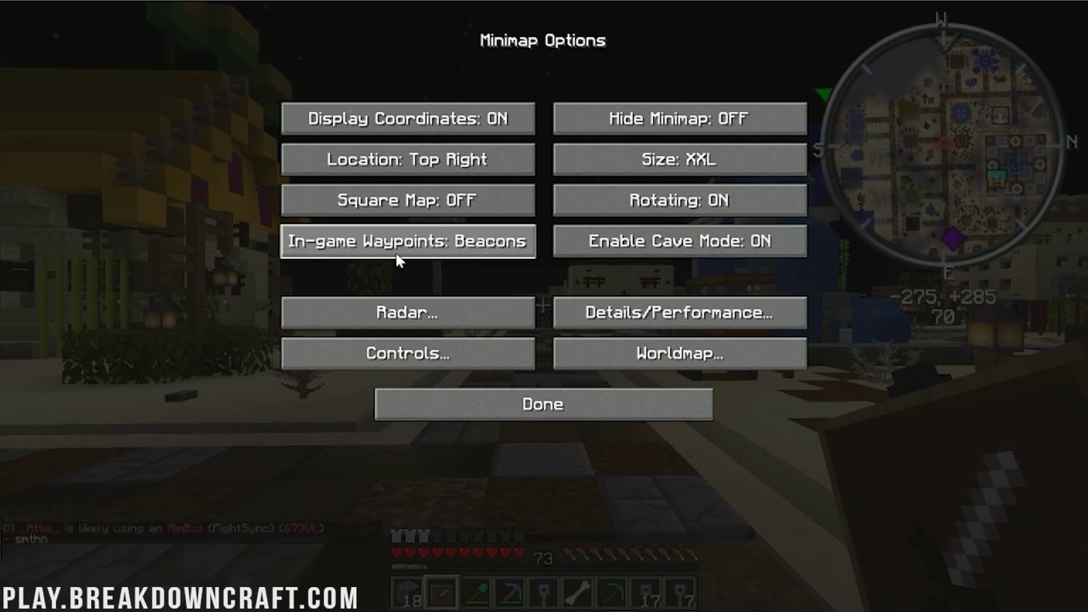
click(396, 253)
click(396, 251)
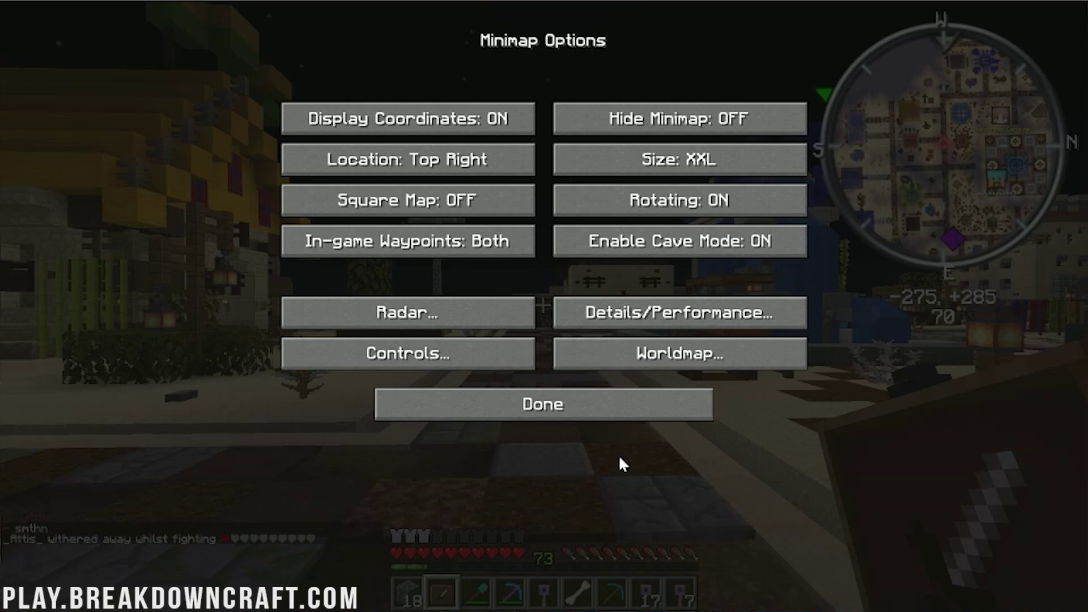
click(568, 414)
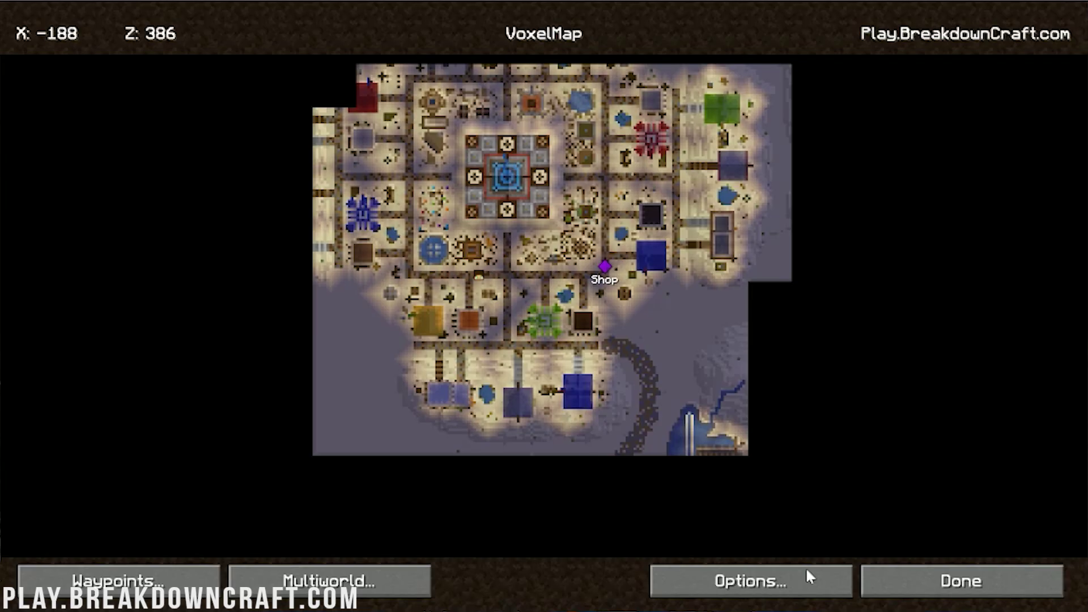
click(884, 580)
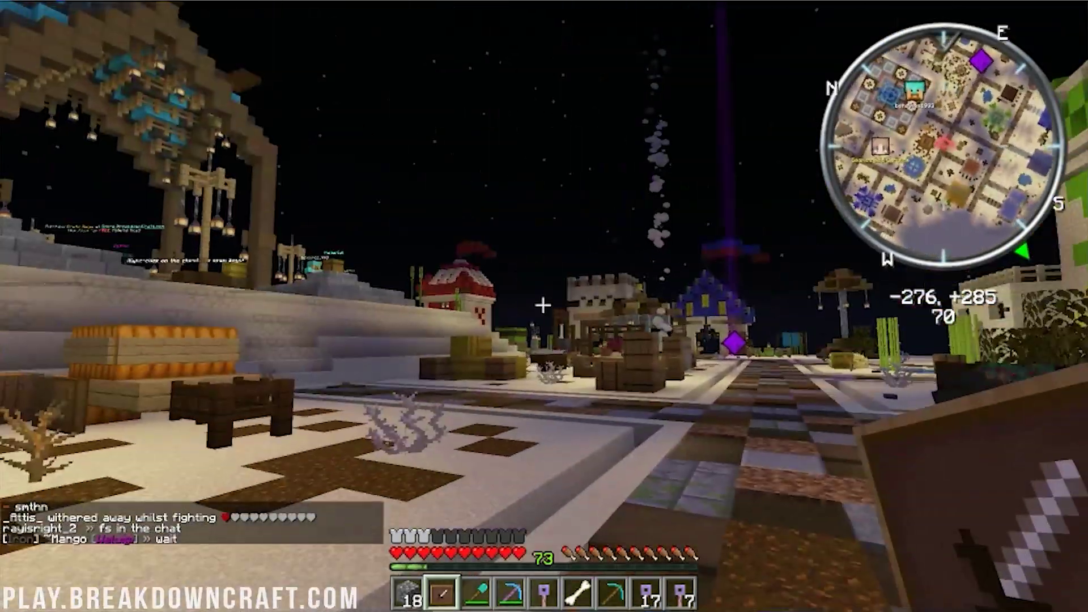
- Walk back east along the road to the Shop waypoint's beacon and sign
key(w)
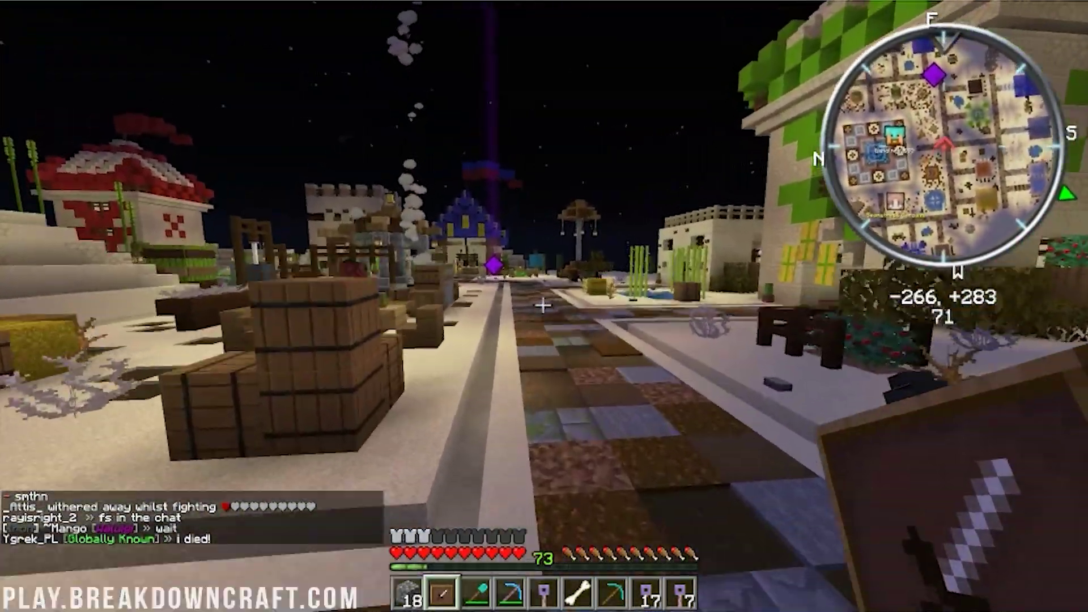
key(w)
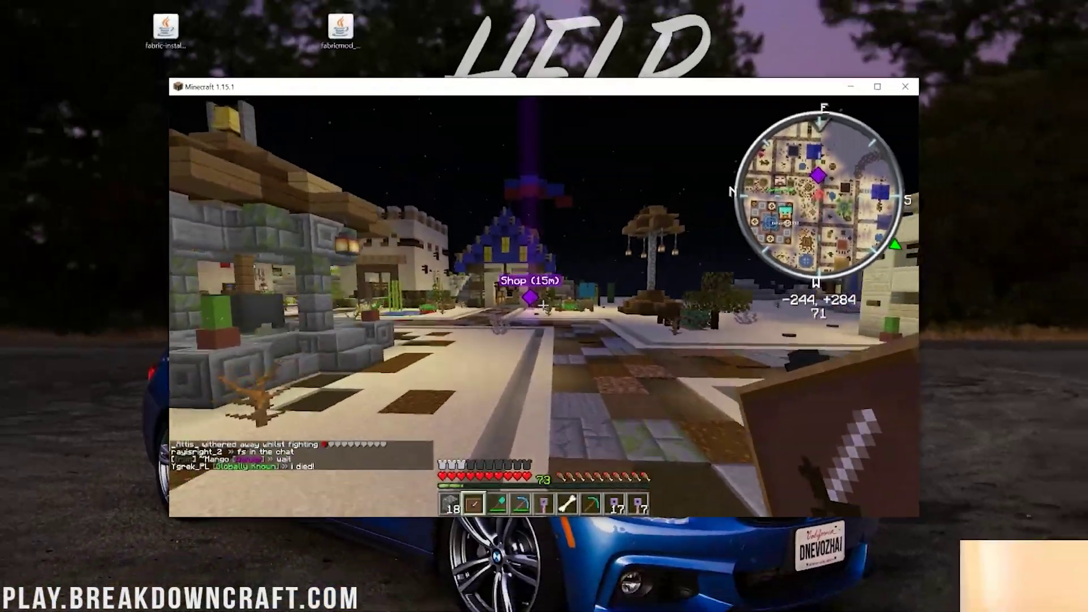
key(w)
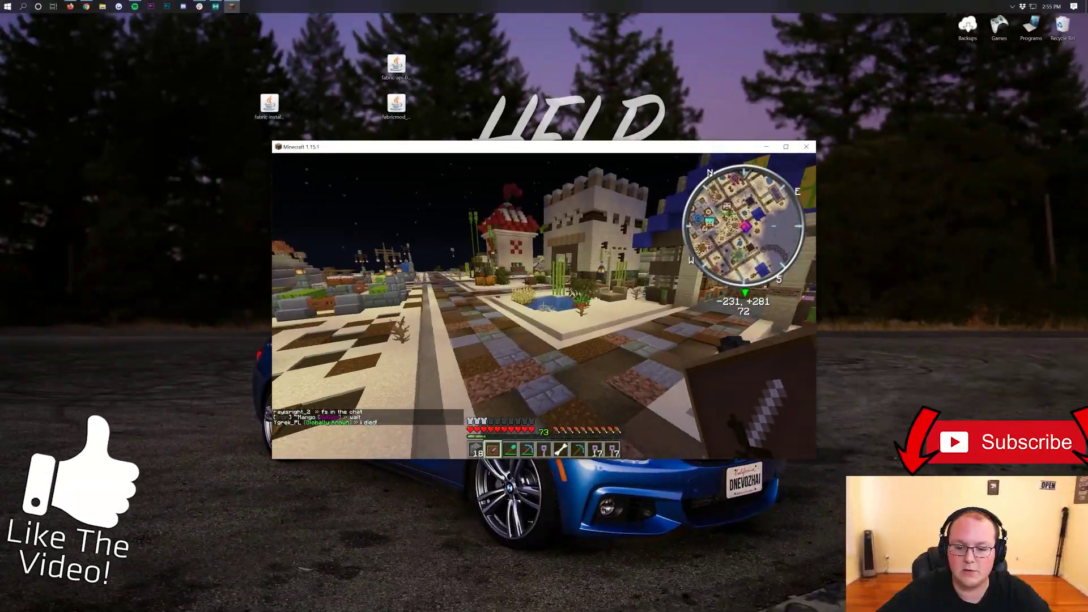
- Walk north from the Shop waypoint, check the server's player list, and head west up to the central chest area
key(w)
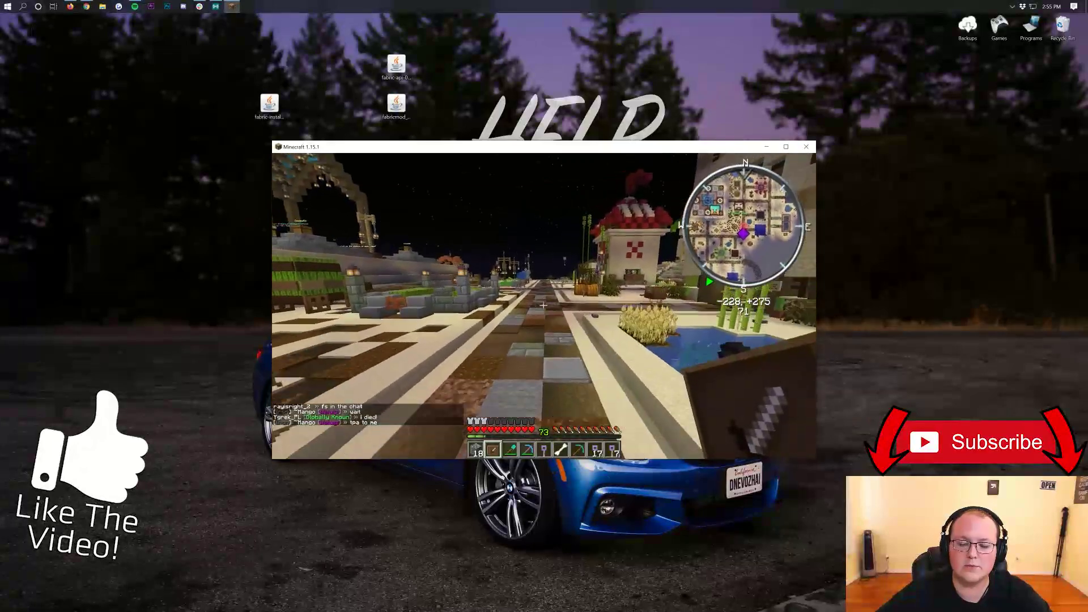
key(w)
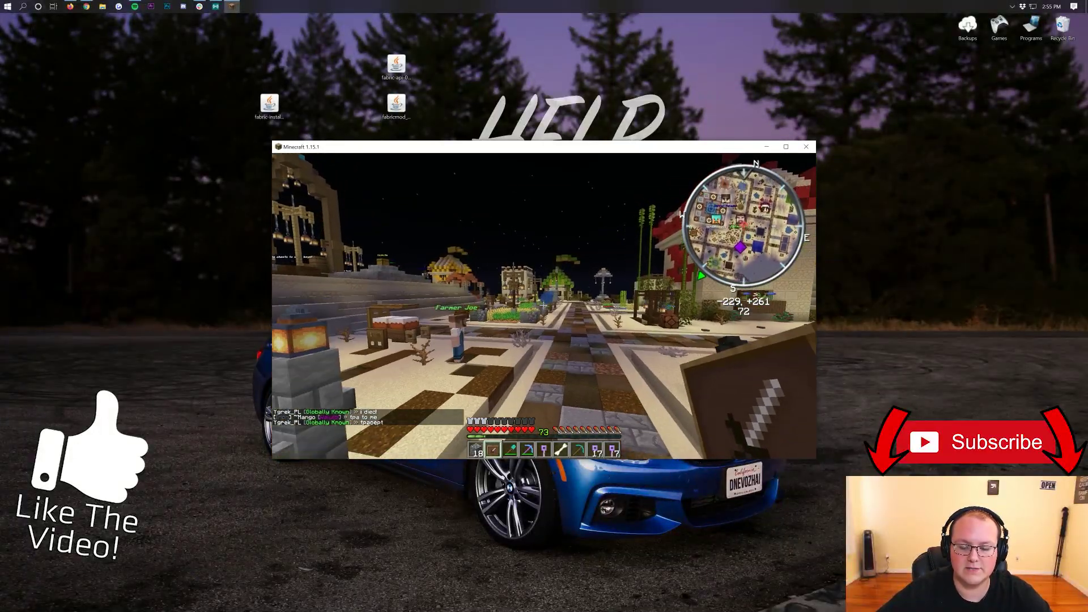
key(Tab)
key(w)
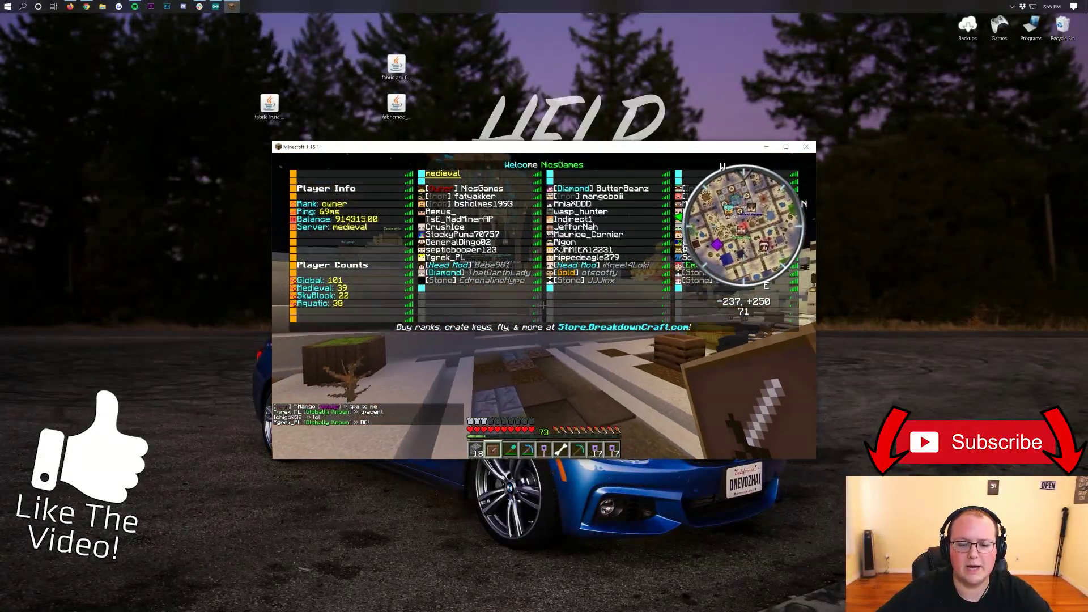
key(w)
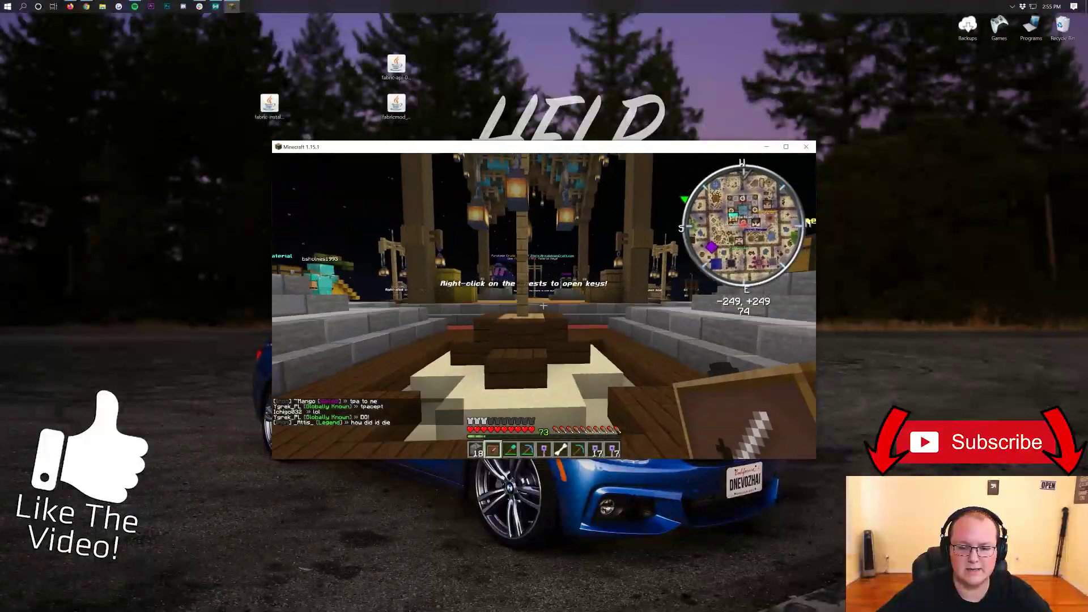